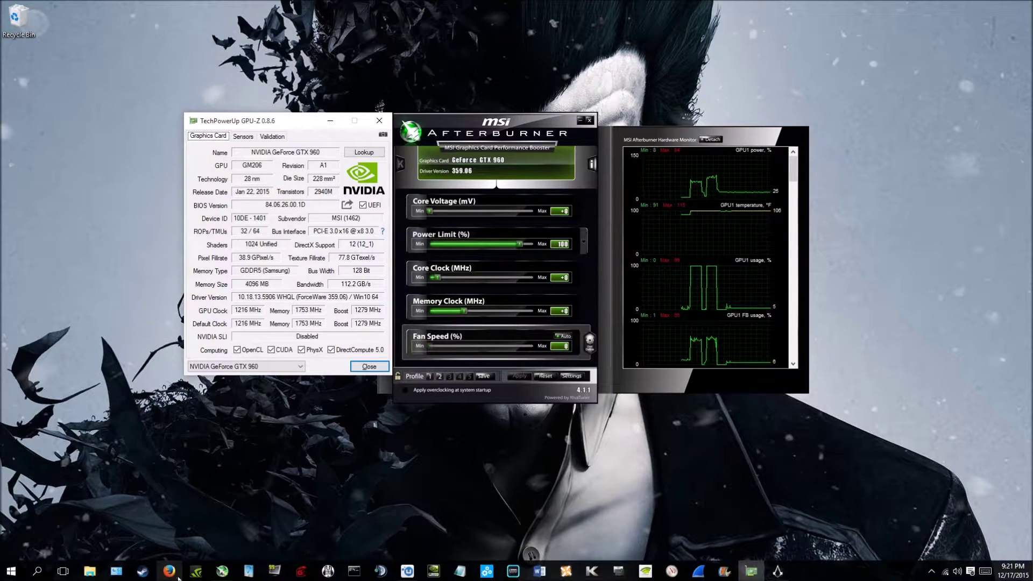
# Open Firefox, search Google for 'gpu benchmark test', then close the browser
pyautogui.click(141, 574)
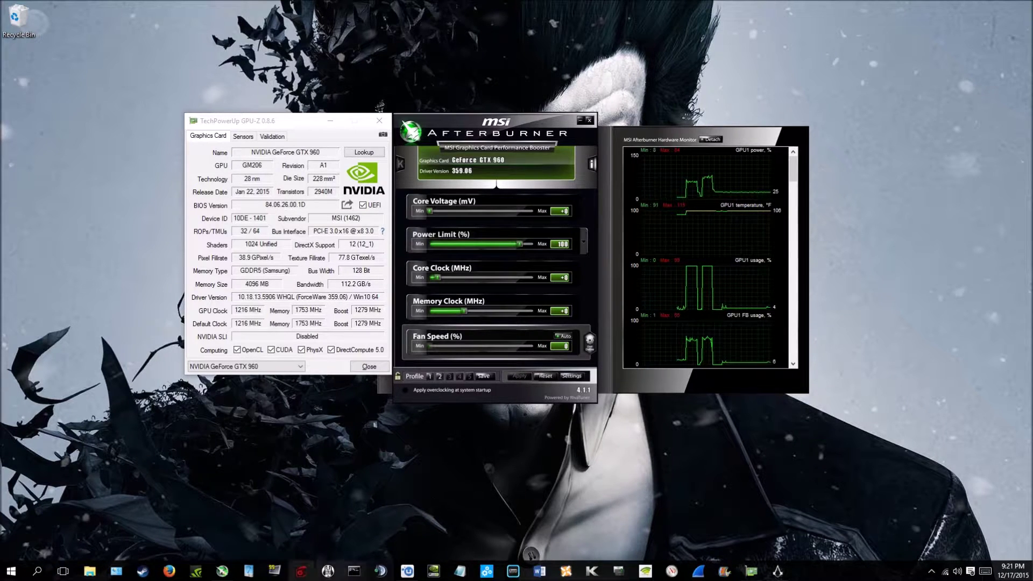
pyautogui.click(168, 572)
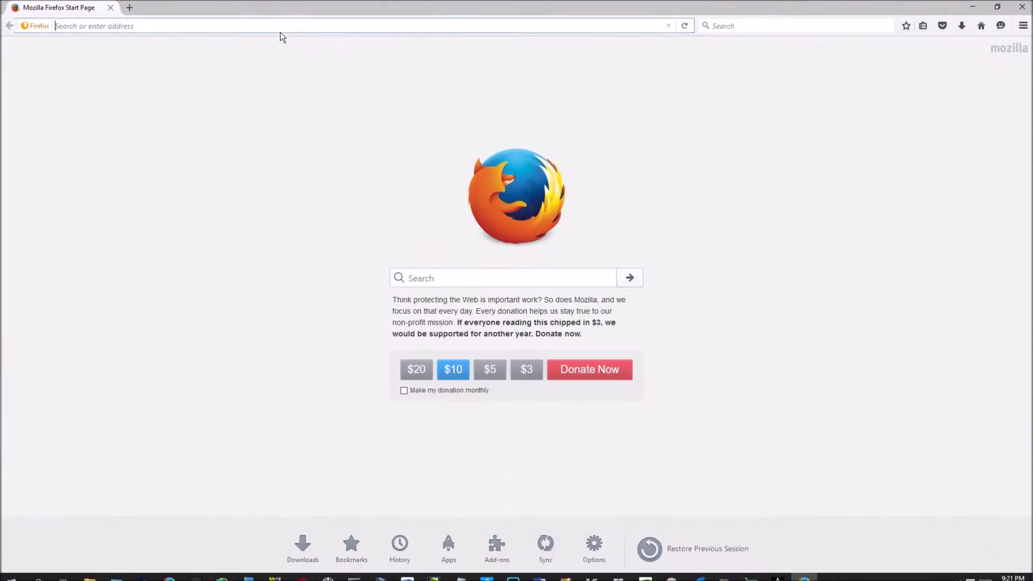
pyautogui.write('google.com/')
pyautogui.press('Return')
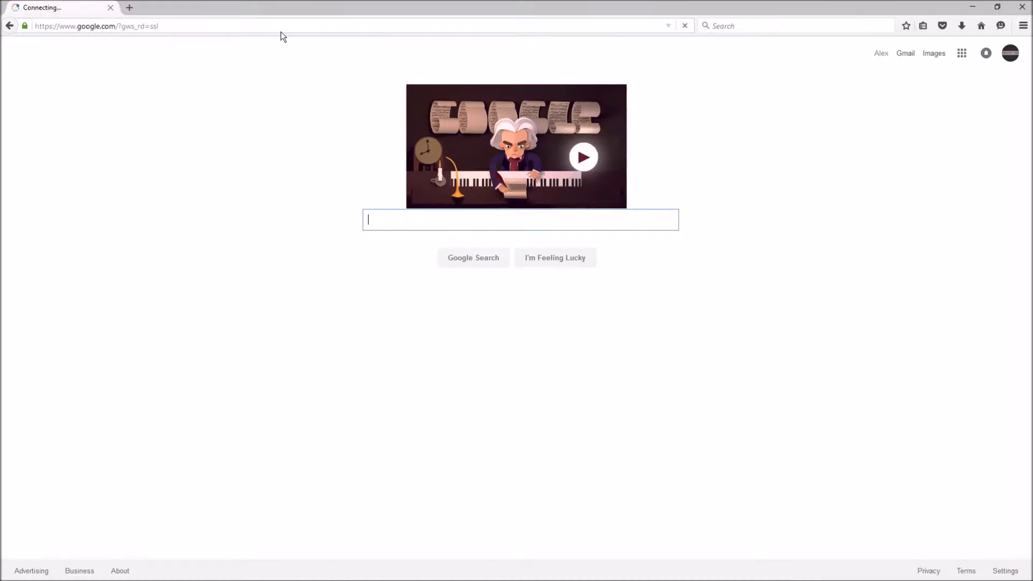
pyautogui.write('gpu benchmark test')
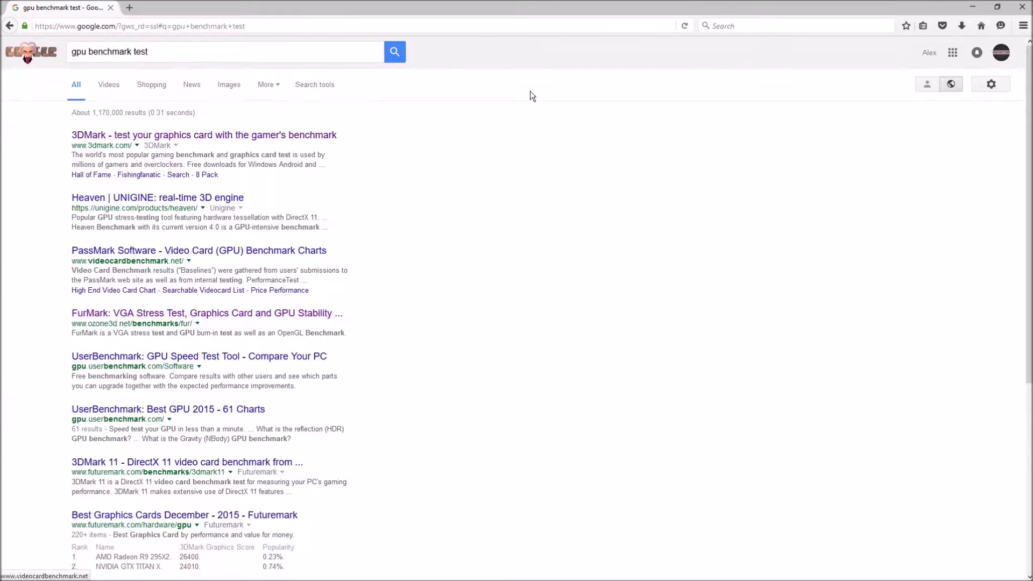
pyautogui.click(1022, 7)
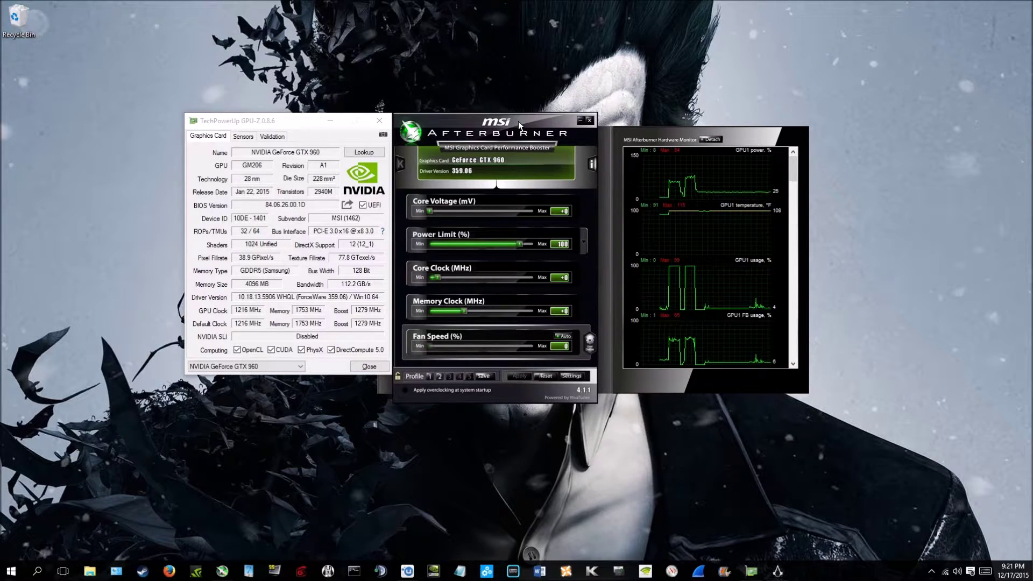
# Shift Afterburner and GPU-Z right, check GPU-Z's Validation and Sensors pages, then view the GTX 960 card list
pyautogui.moveTo(512, 122); pyautogui.dragTo(549, 122)
pyautogui.moveTo(257, 123)
pyautogui.mouseDown()
pyautogui.moveTo(266, 126)
pyautogui.moveTo(258, 130)
pyautogui.mouseUp()
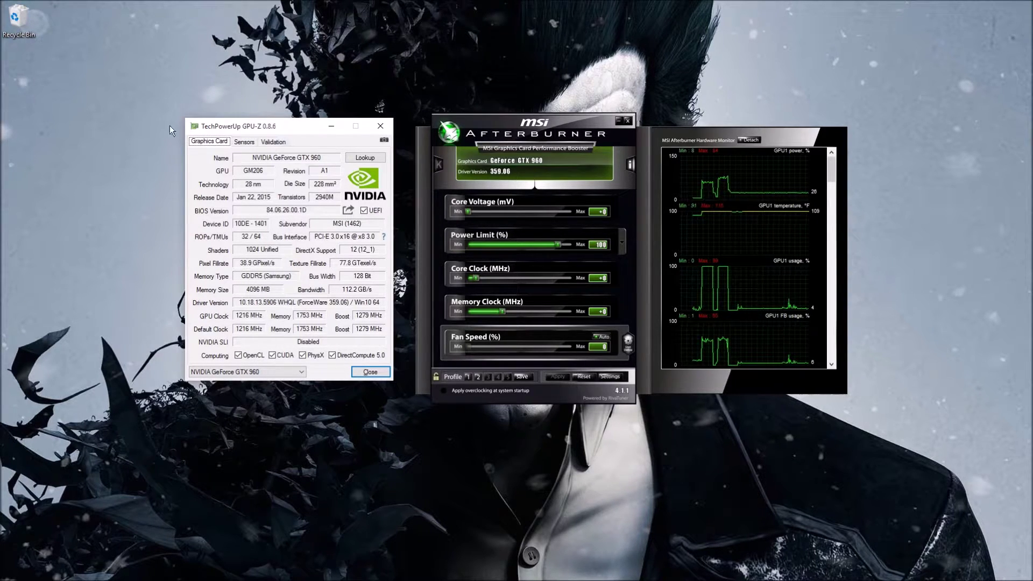
pyautogui.click(274, 143)
pyautogui.click(244, 141)
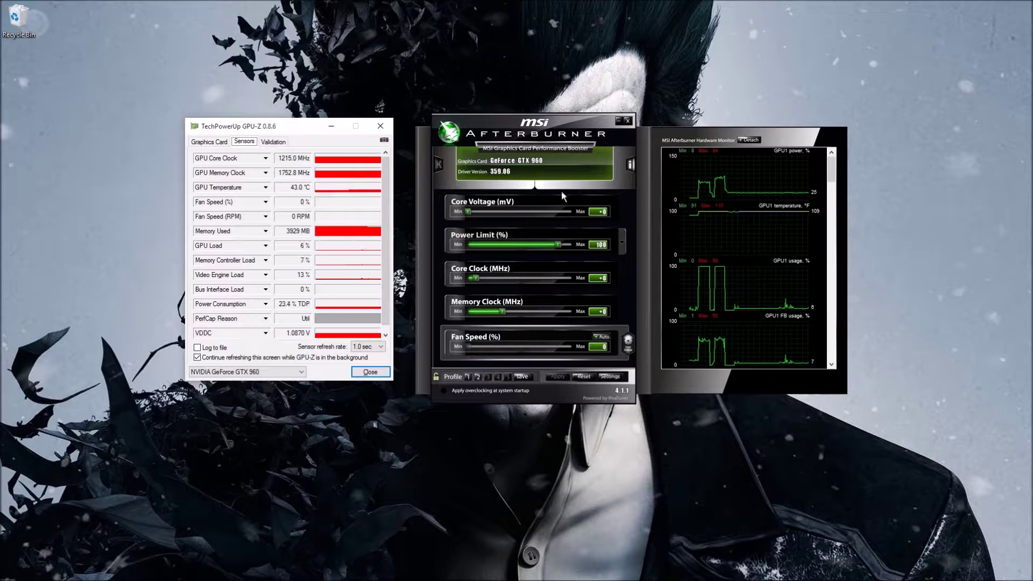
pyautogui.moveTo(703, 184)
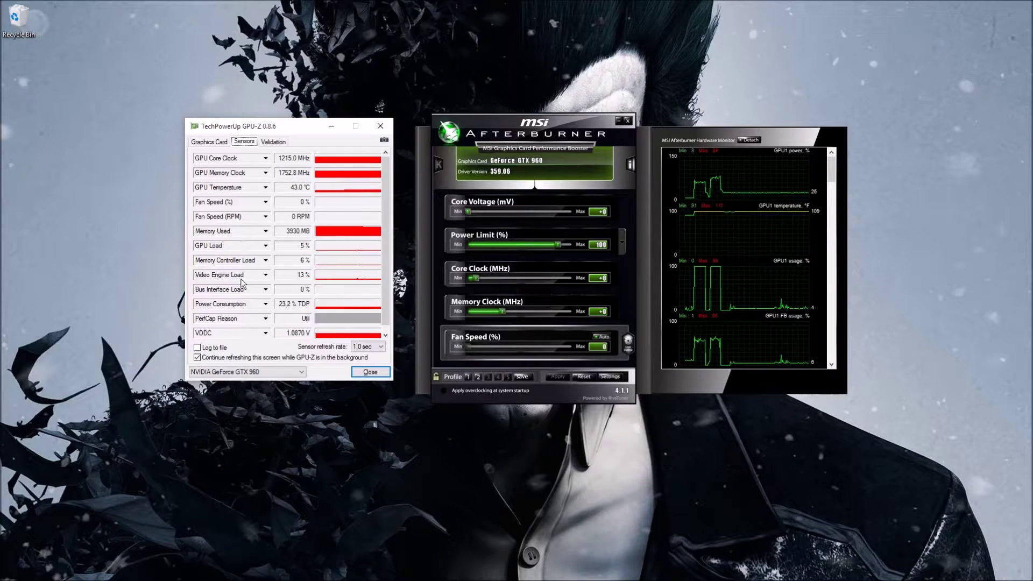
pyautogui.click(217, 143)
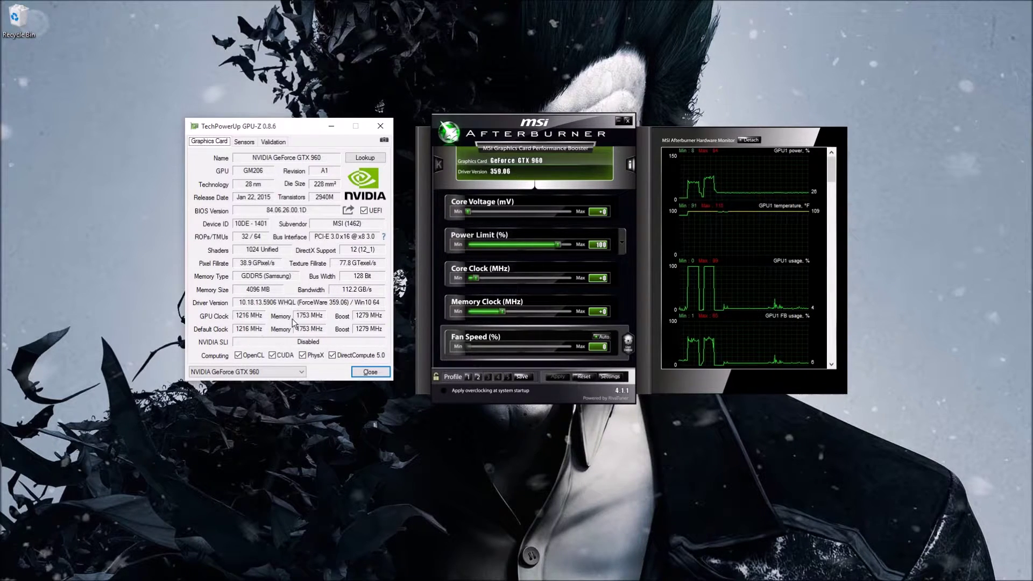
pyautogui.click(302, 372)
# Keep the GTX 960 selected and drag GPU-Z and Afterburner up-left so they sit side by side
pyautogui.click(302, 373)
pyautogui.click(419, 408)
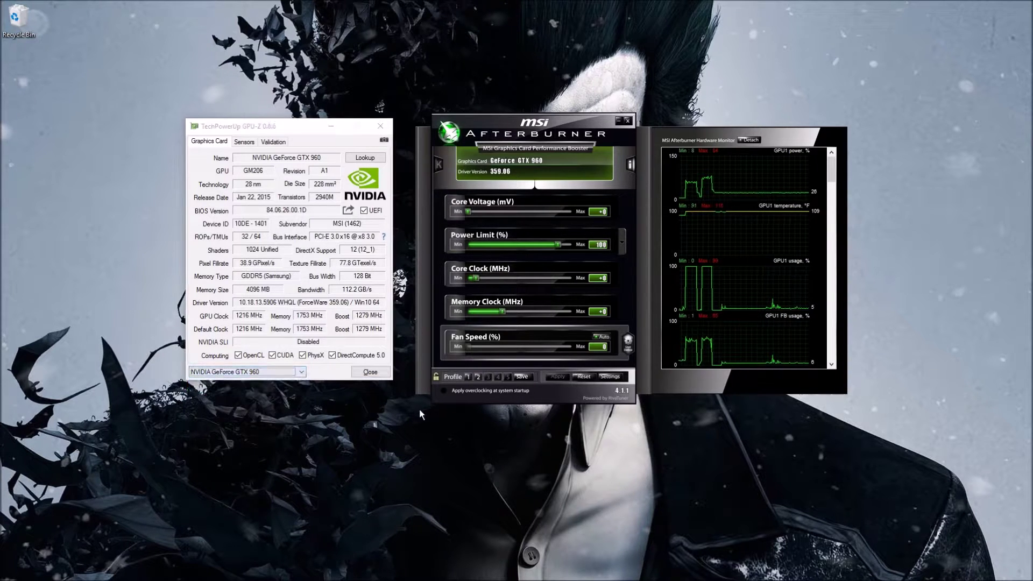
pyautogui.moveTo(296, 127); pyautogui.dragTo(314, 131)
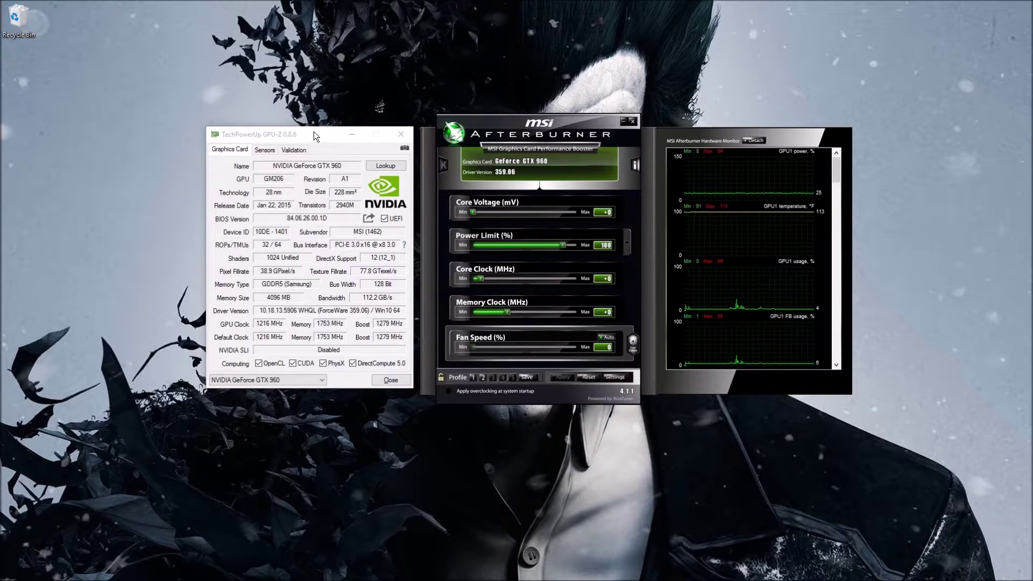
pyautogui.moveTo(566, 123); pyautogui.dragTo(554, 116)
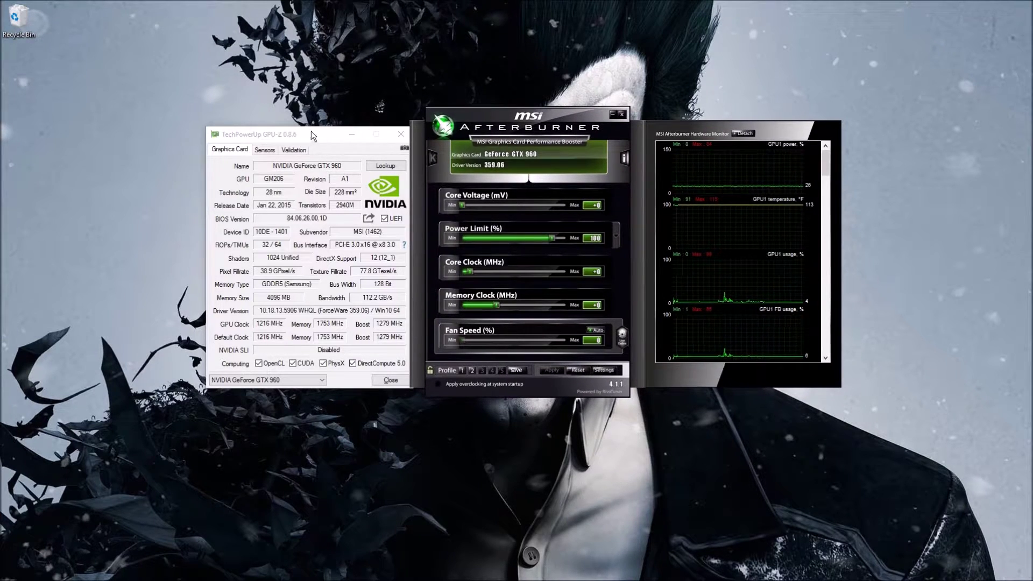
pyautogui.moveTo(307, 136); pyautogui.dragTo(280, 126)
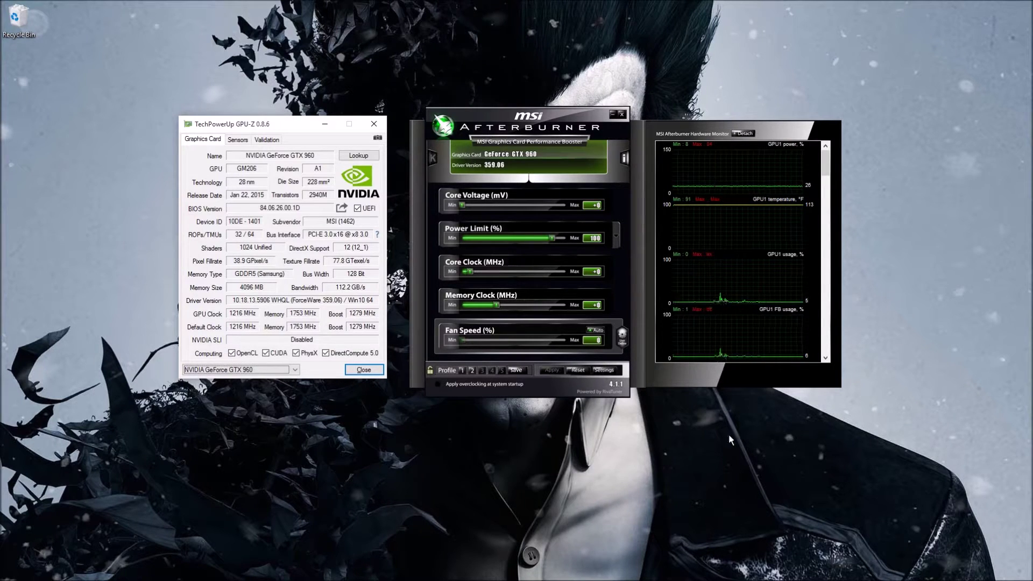
pyautogui.moveTo(538, 110); pyautogui.dragTo(519, 111)
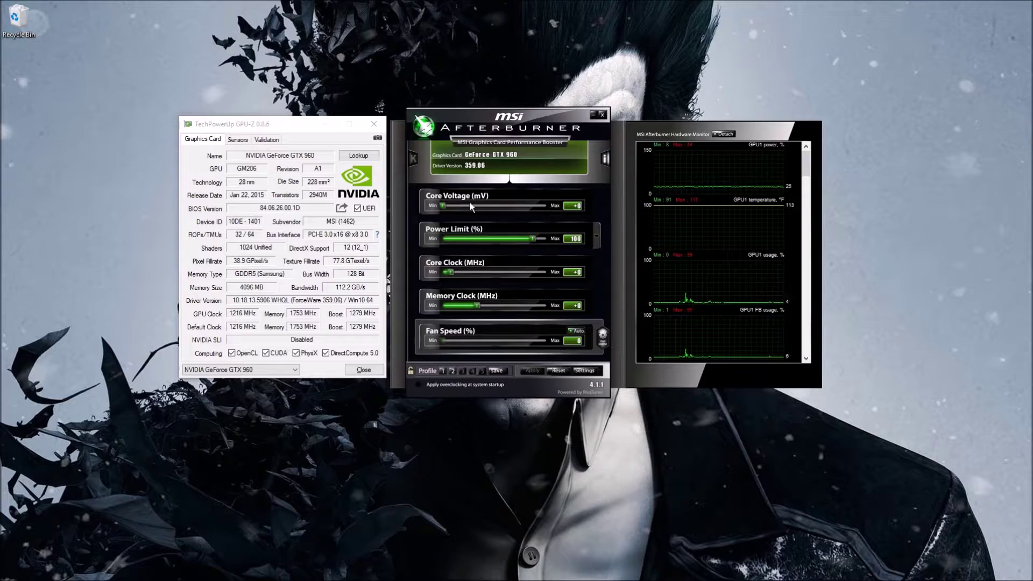
pyautogui.click(584, 370)
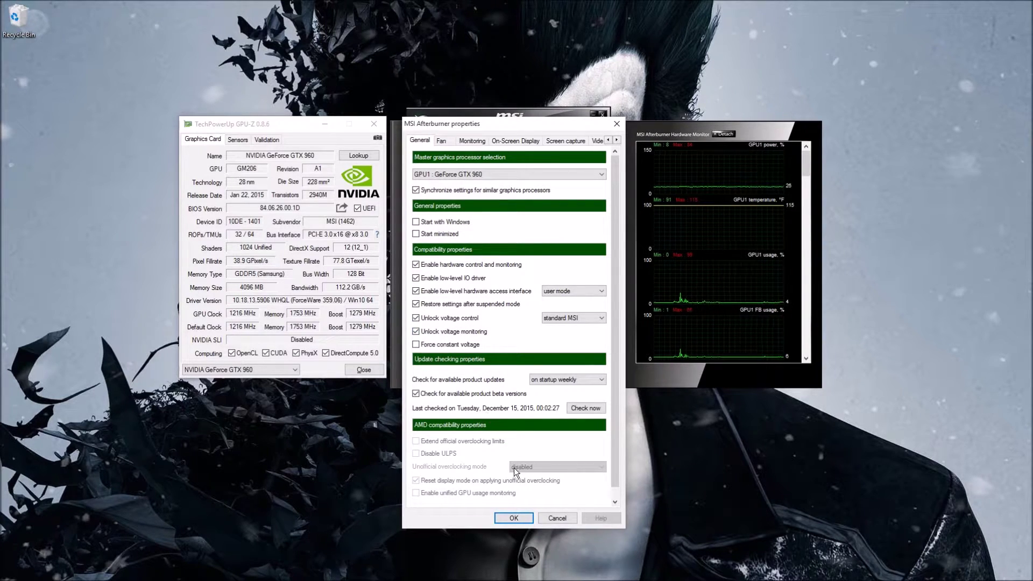
pyautogui.click(513, 517)
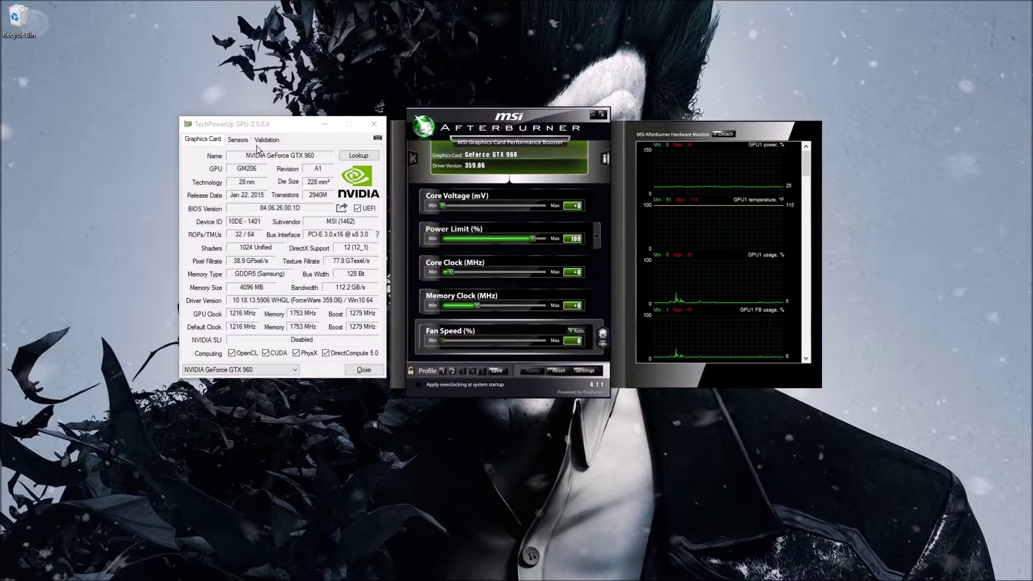
# Show GPU-Z's live sensors, try the clock offsets, then reload Profile 1 to reset them to +0
pyautogui.click(242, 141)
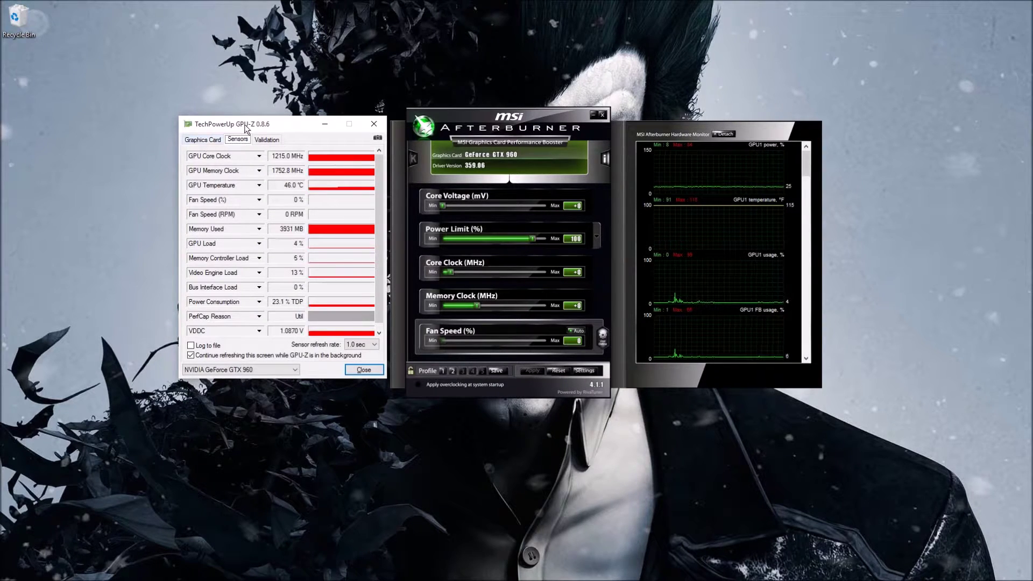
pyautogui.moveTo(244, 128); pyautogui.dragTo(243, 129)
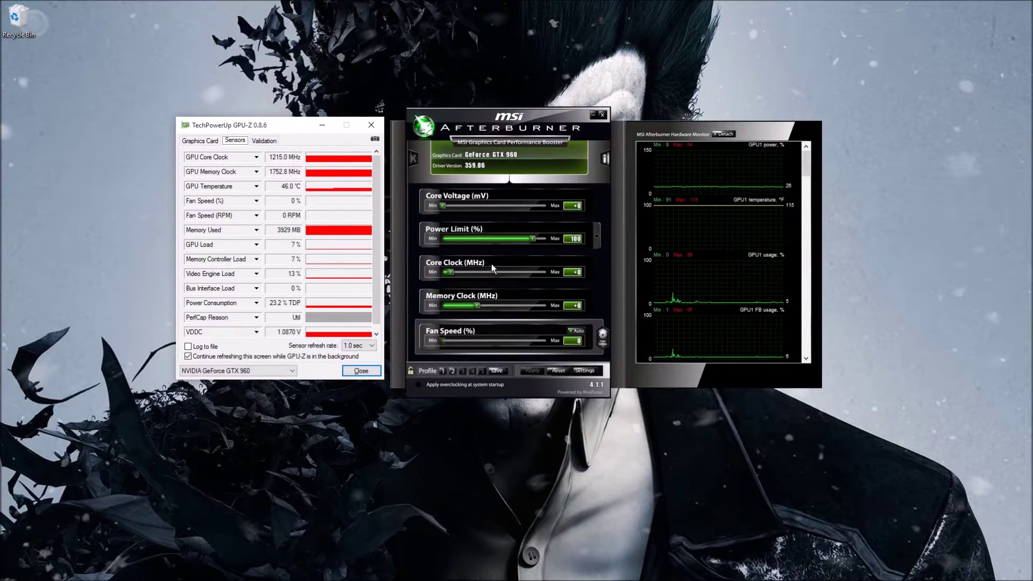
pyautogui.moveTo(450, 272)
pyautogui.mouseDown()
pyautogui.moveTo(519, 270)
pyautogui.moveTo(440, 271)
pyautogui.mouseUp()
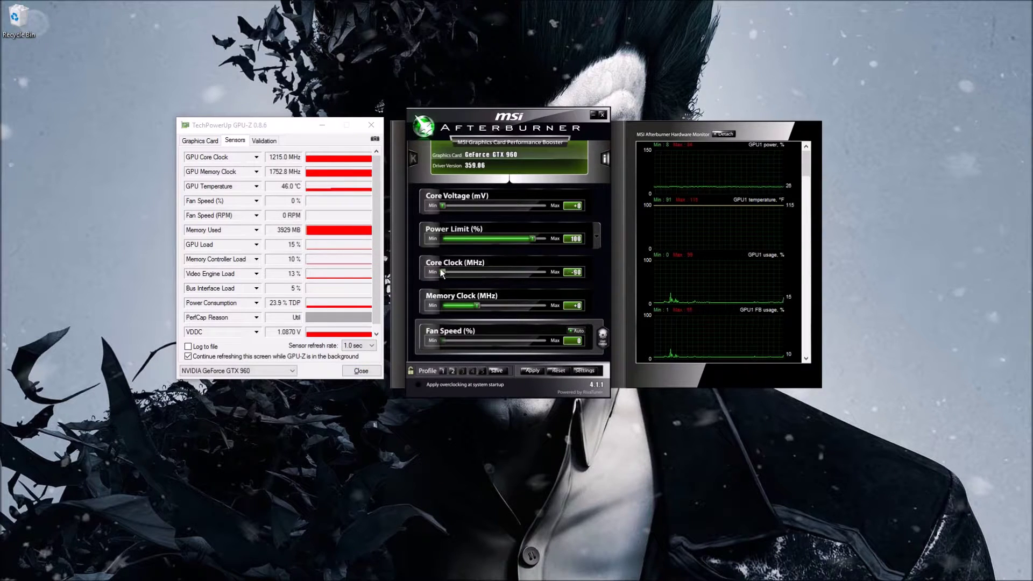
pyautogui.click(476, 304)
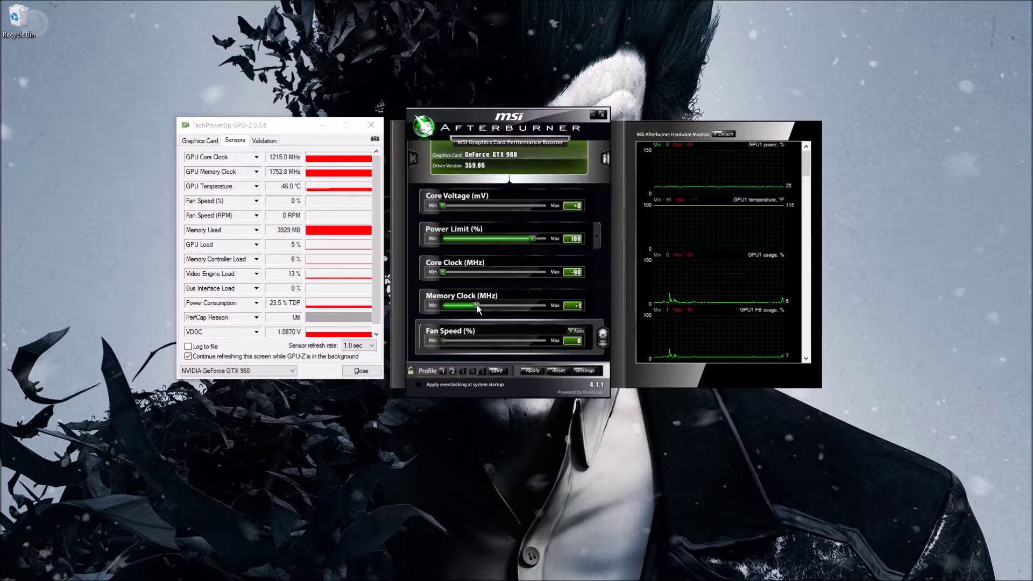
pyautogui.click(579, 273)
pyautogui.write('-1')
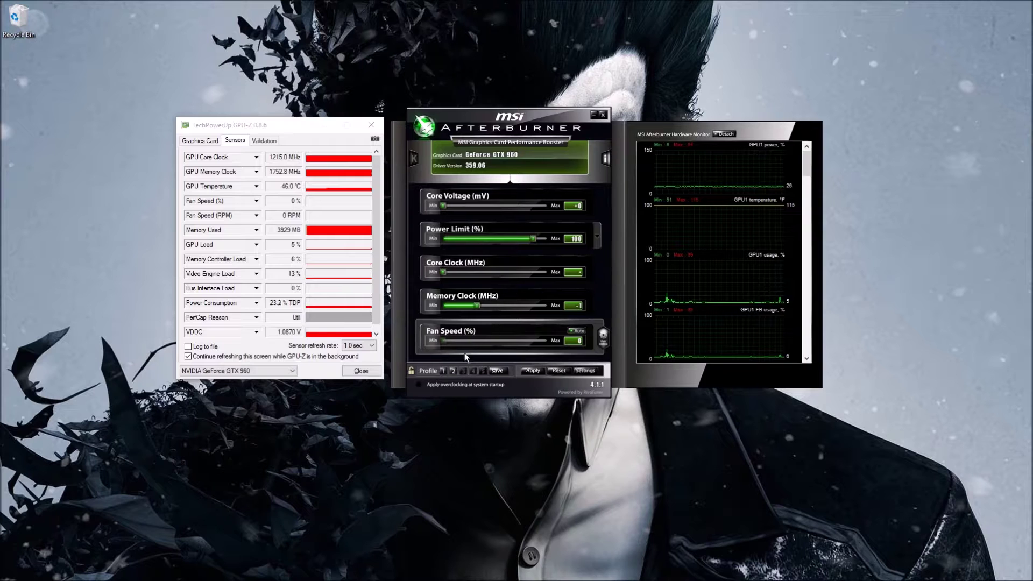
pyautogui.click(445, 371)
# Set the Core Clock offset to +20 MHz and enter the Memory Clock offset (23, then re-edited)
pyautogui.click(583, 271)
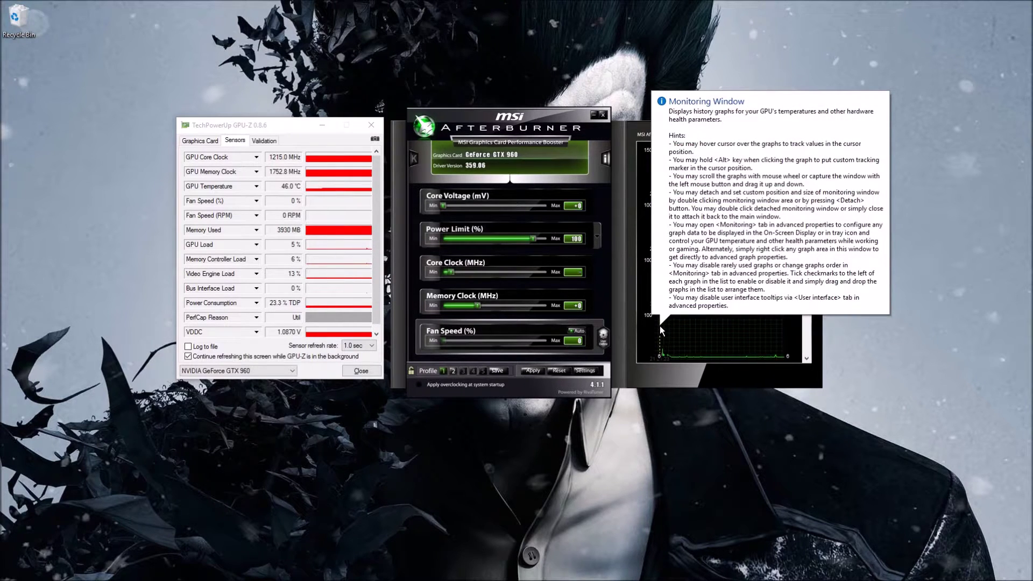
pyautogui.write('20')
pyautogui.press('Return')
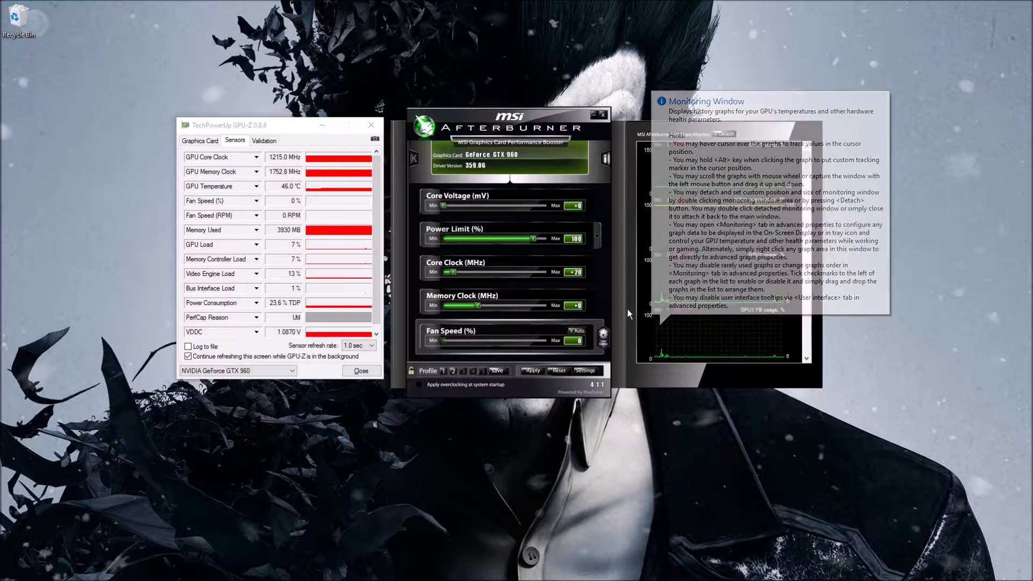
pyautogui.click(576, 306)
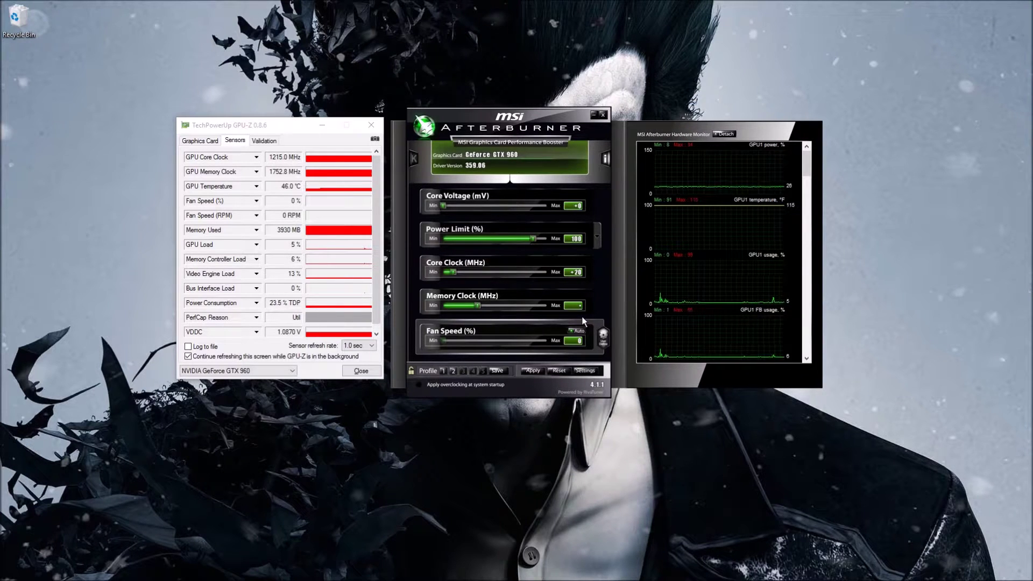
pyautogui.write('230')
pyautogui.press('Return')
pyautogui.click(582, 307)
# Load and apply Profile 1's +0 stock offsets, then launch Assassin's Creed Syndicate
pyautogui.moveTo(769, 579)
pyautogui.click(444, 372)
pyautogui.click(534, 371)
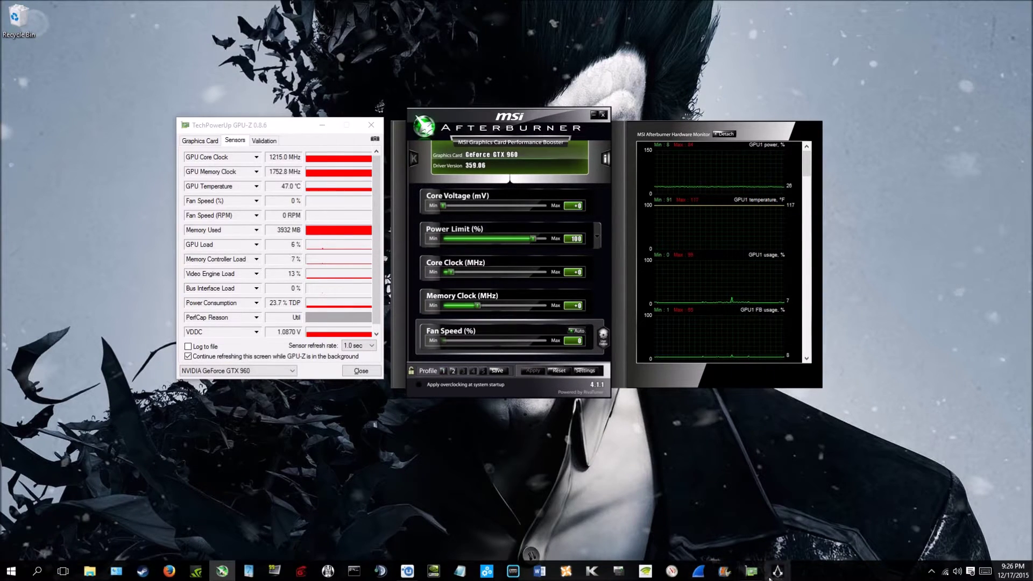
pyautogui.click(775, 574)
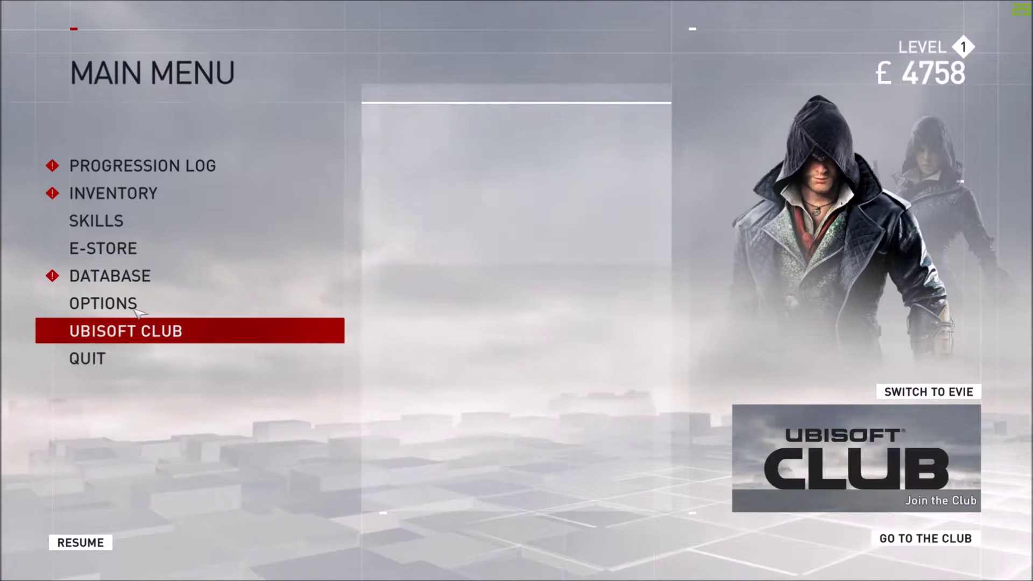
# Review Options > Video > Graphics (PCSS Ultra shadows, TXAA4x + FXAA) without changes, then go back
pyautogui.click(154, 302)
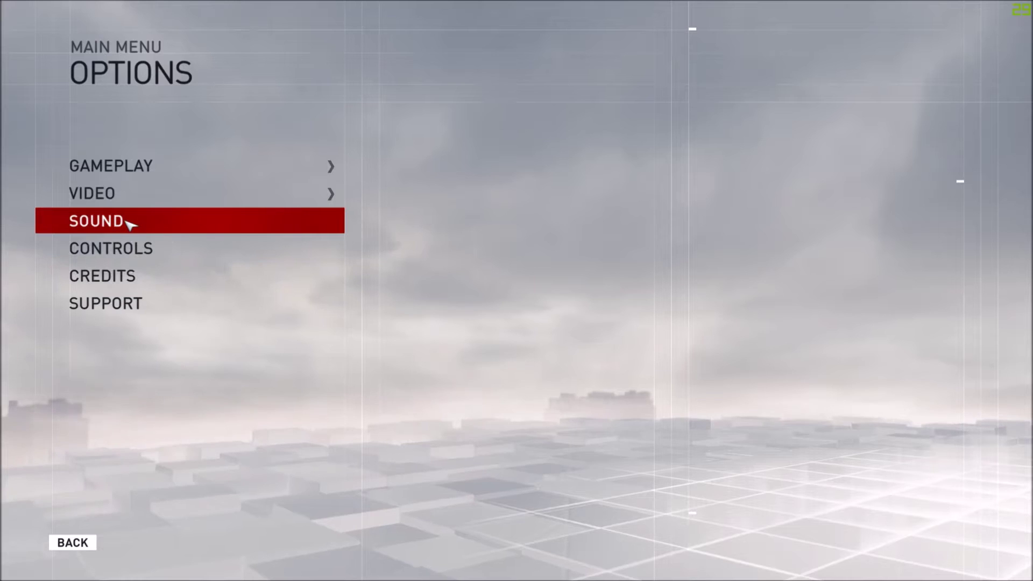
pyautogui.click(122, 195)
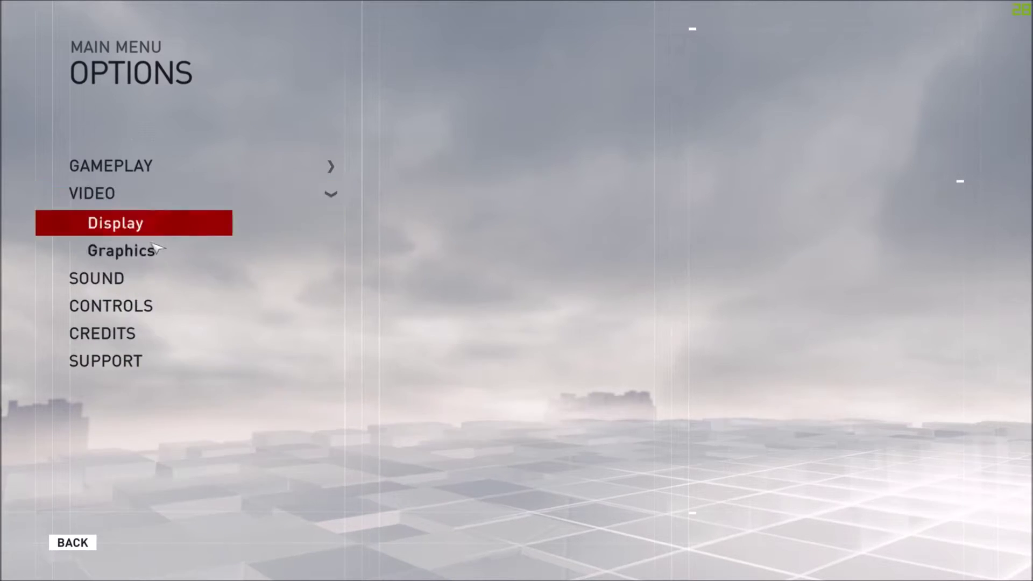
pyautogui.click(138, 255)
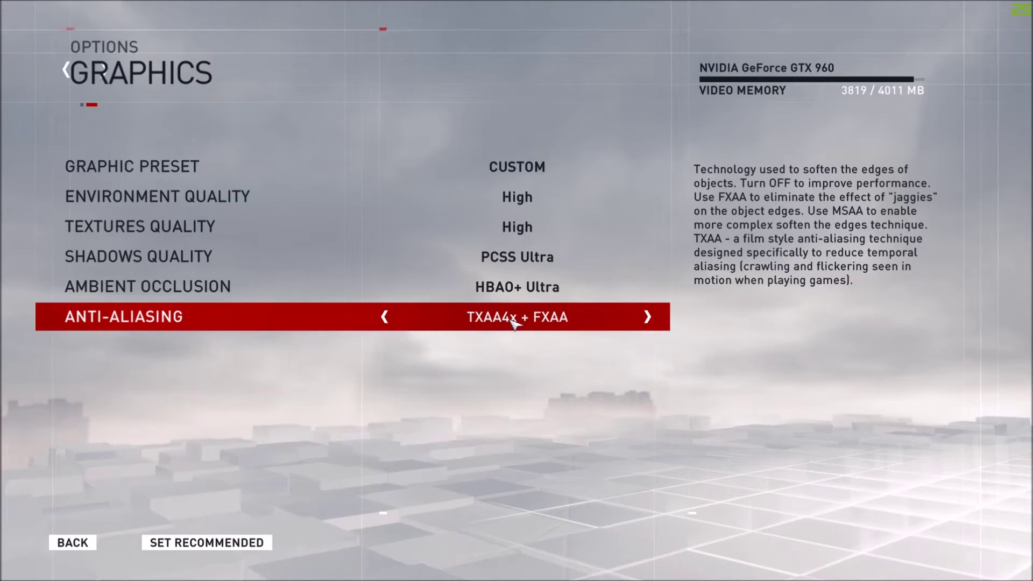
pyautogui.click(180, 544)
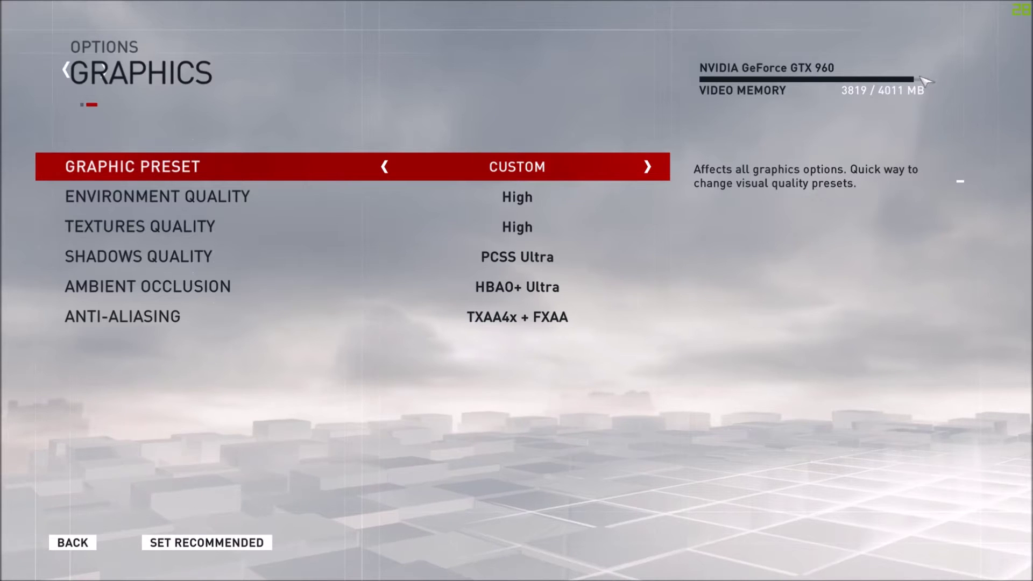
pyautogui.press('Down')
pyautogui.press('Down')
pyautogui.press('Down')
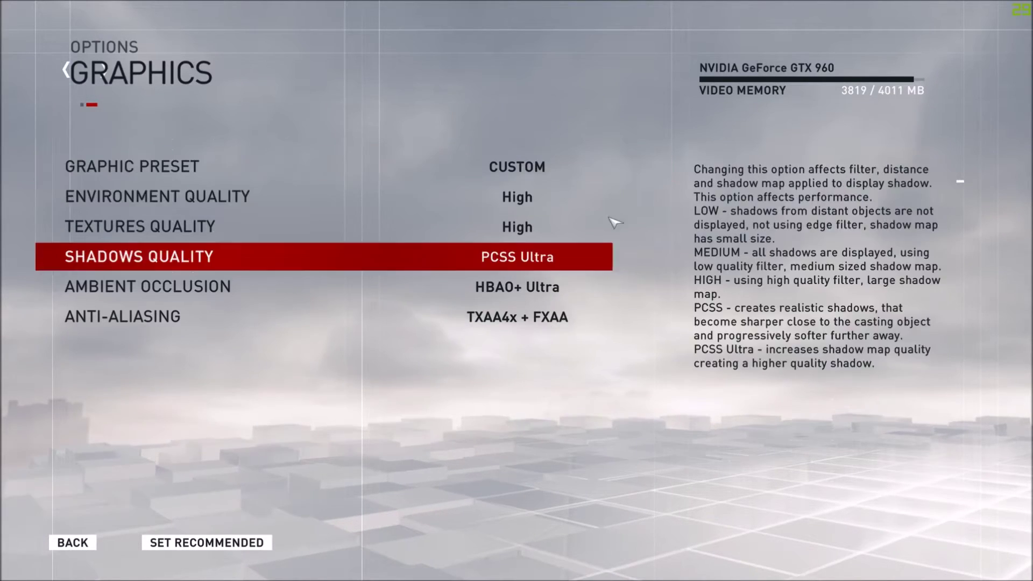
pyautogui.press('Up')
pyautogui.press('Up')
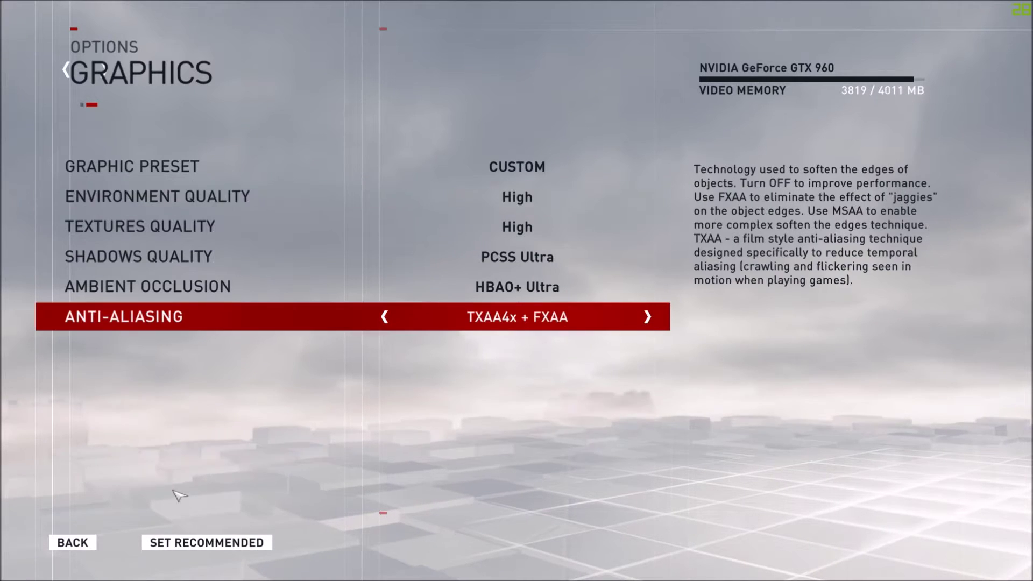
pyautogui.click(82, 544)
# Resume rooftop gameplay, then load Afterburner's overclock profile 2 from the desktop
pyautogui.click(75, 543)
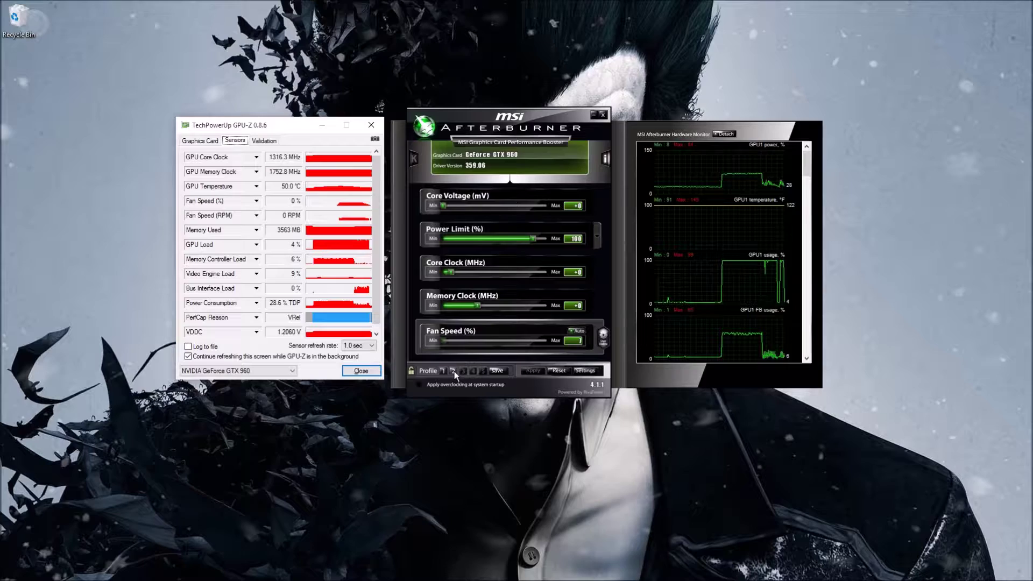
pyautogui.click(453, 371)
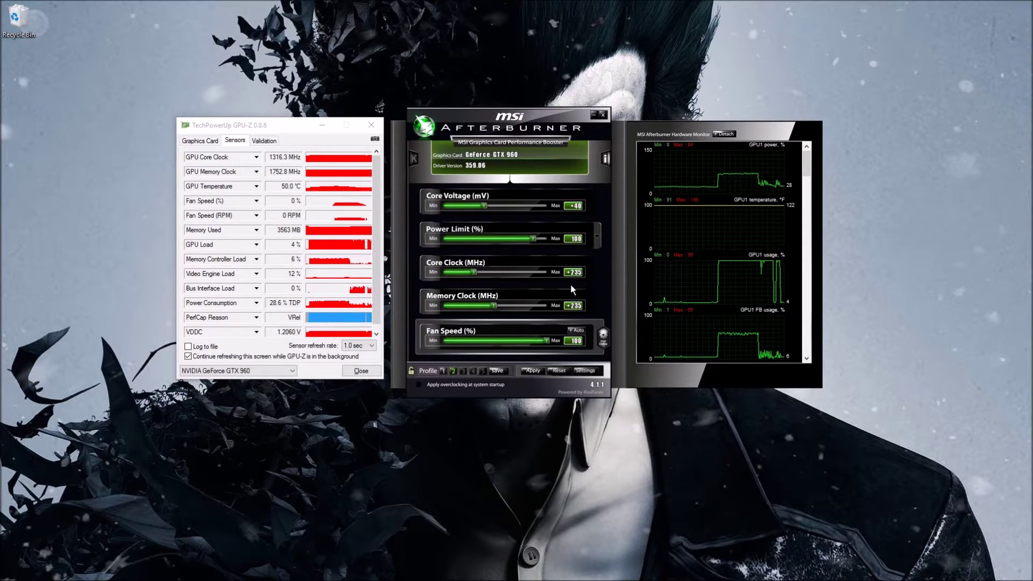
# Apply profile 2: +40 mV core voltage, +235 MHz core and memory offsets, 100% fan
pyautogui.click(540, 370)
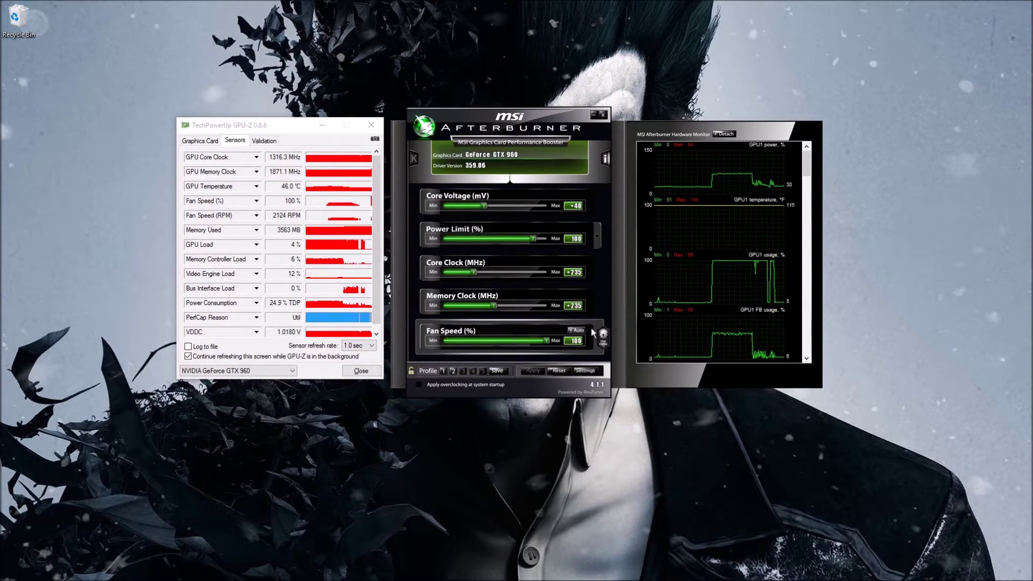
pyautogui.moveTo(556, 580)
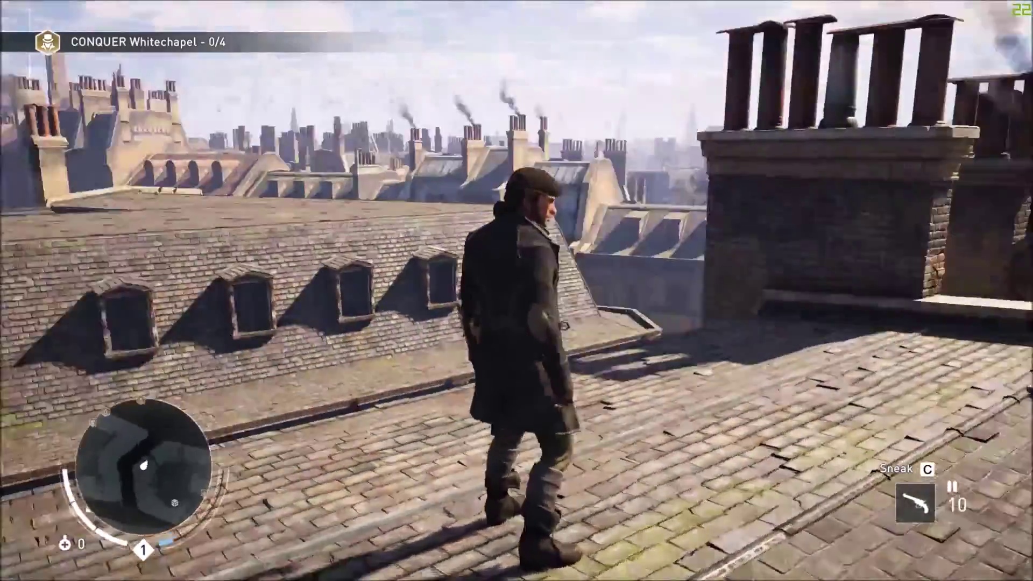
# Run the character across the Whitechapel rooftops to test the overclock
pyautogui.press('w')
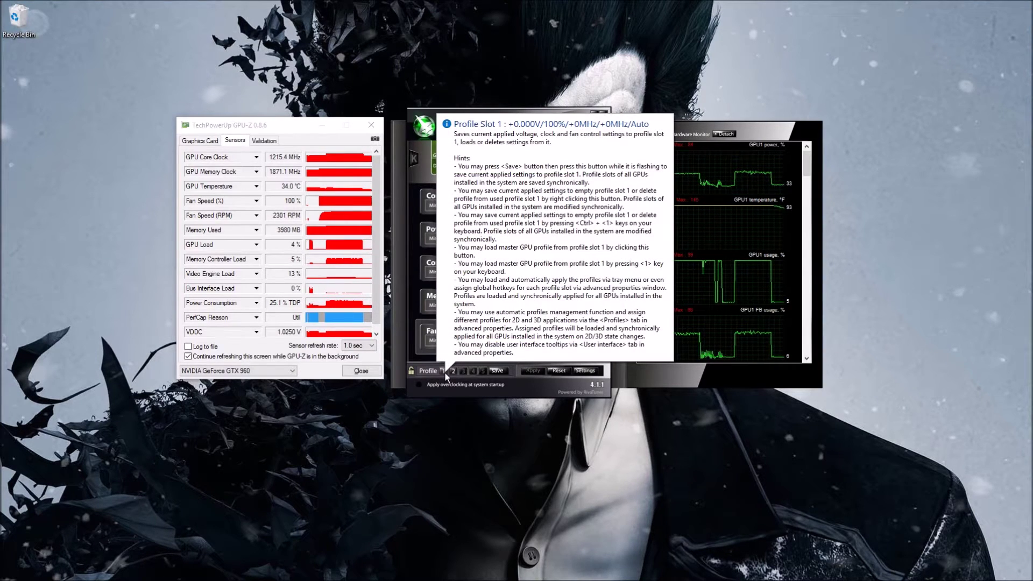
# Load and apply profile 1's stock settings with fan on auto, then return to the game
pyautogui.click(444, 372)
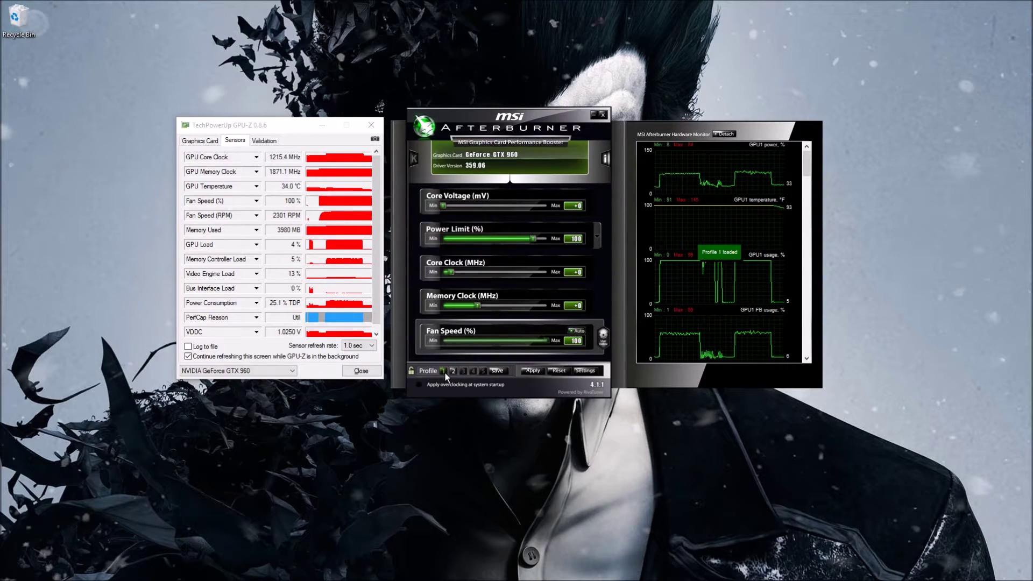
pyautogui.click(532, 372)
pyautogui.moveTo(778, 578)
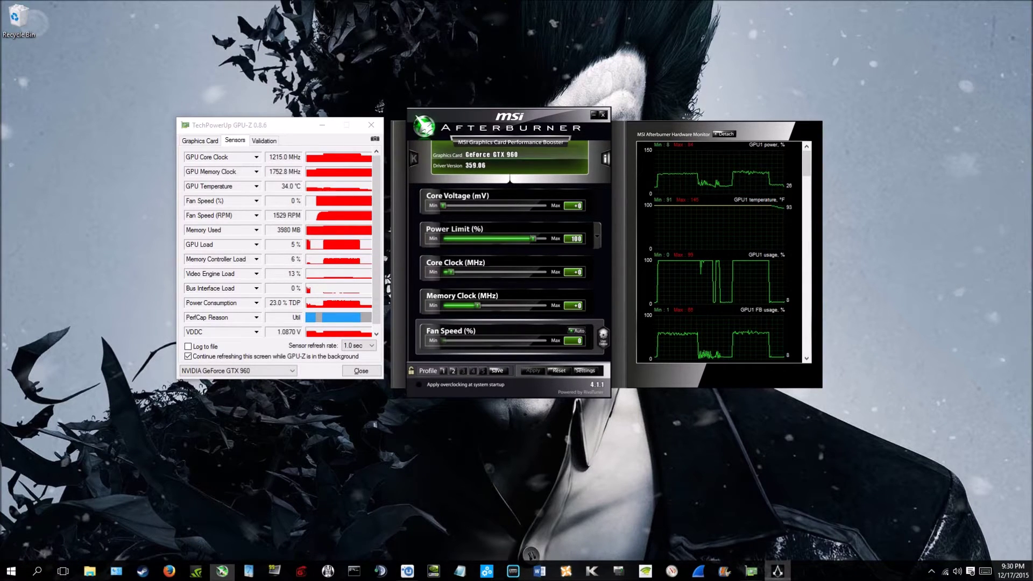
pyautogui.click(777, 572)
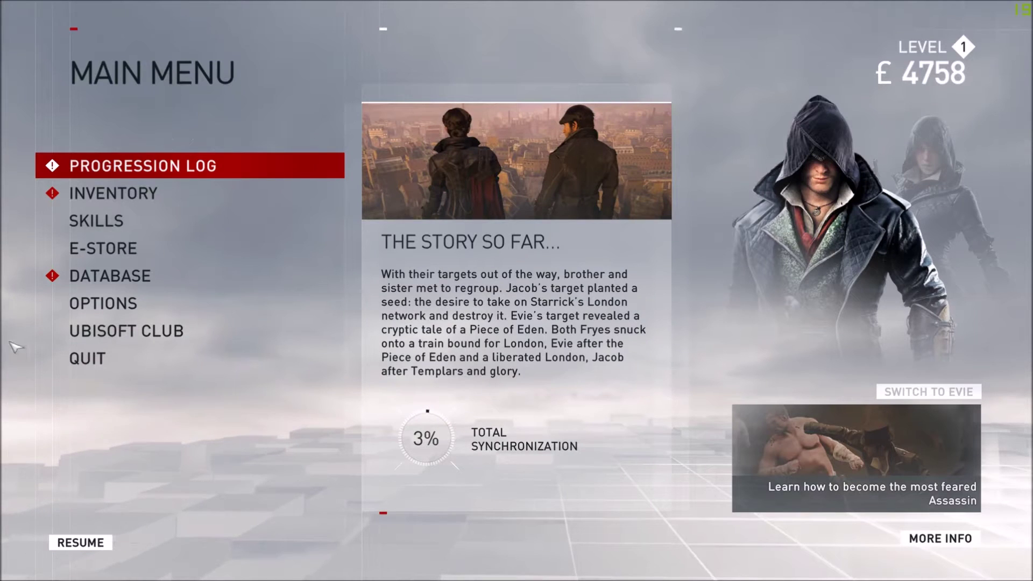
# Check the game's Options > Video > Graphics page, then Alt+Tab out to the desktop
pyautogui.click(115, 308)
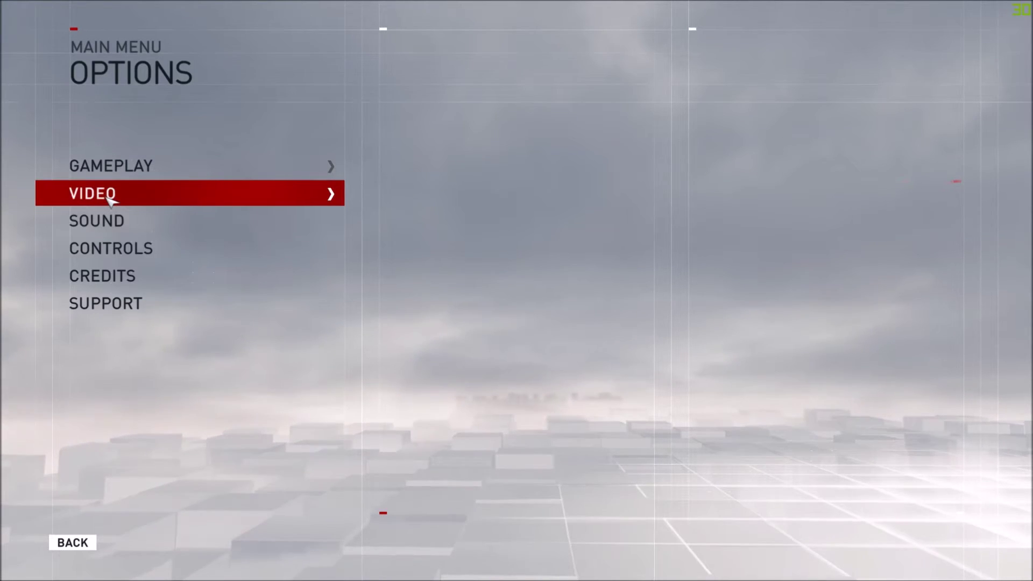
pyautogui.click(110, 194)
pyautogui.click(110, 249)
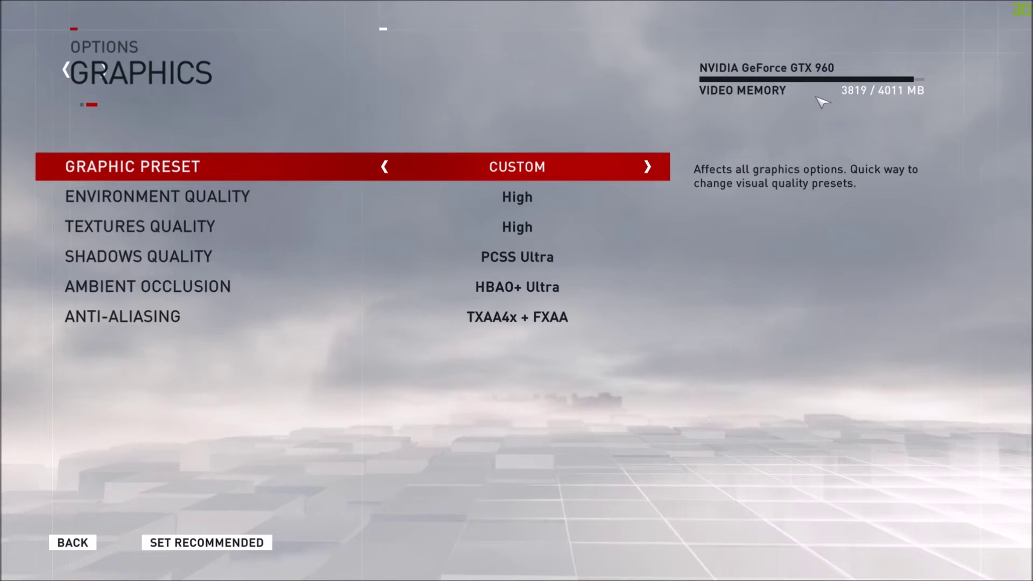
pyautogui.hotkey('alt', 'Tab')
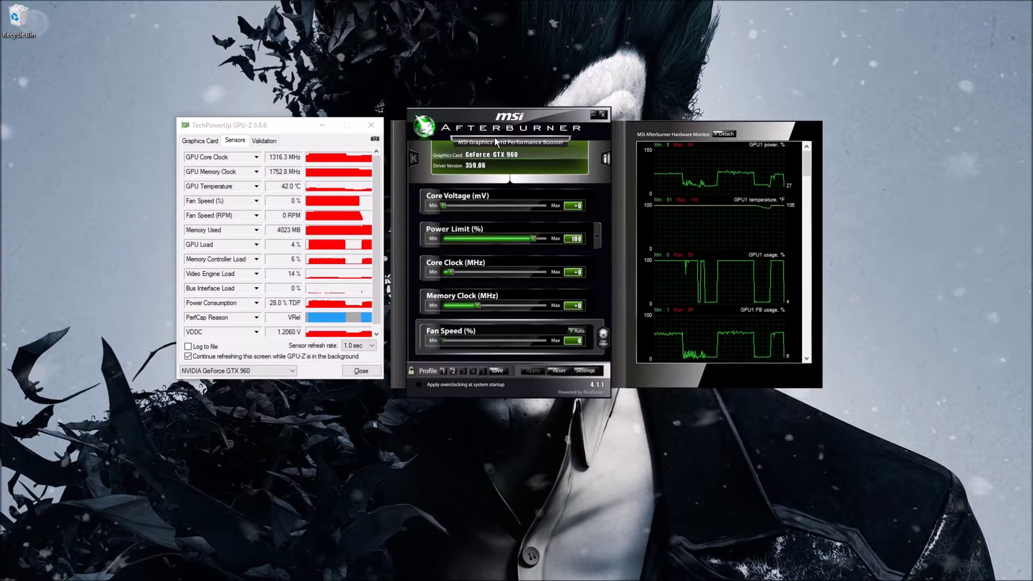
# Load profile 2's overclock: +40 mV, +235 MHz core and memory, 100% fan
pyautogui.click(453, 371)
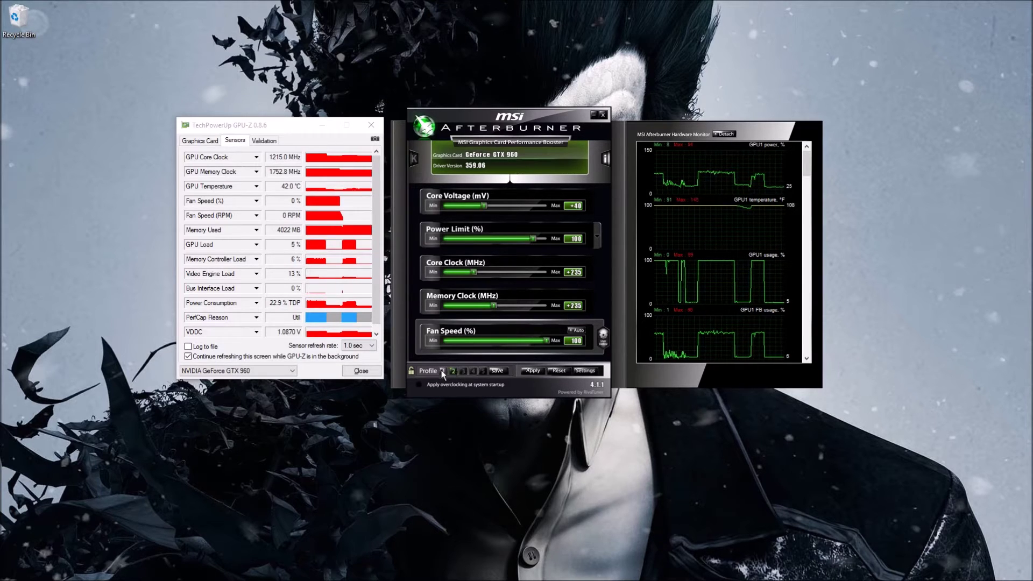
# Reload the profile 2 overclock and save it back into profile slot 2
pyautogui.click(443, 370)
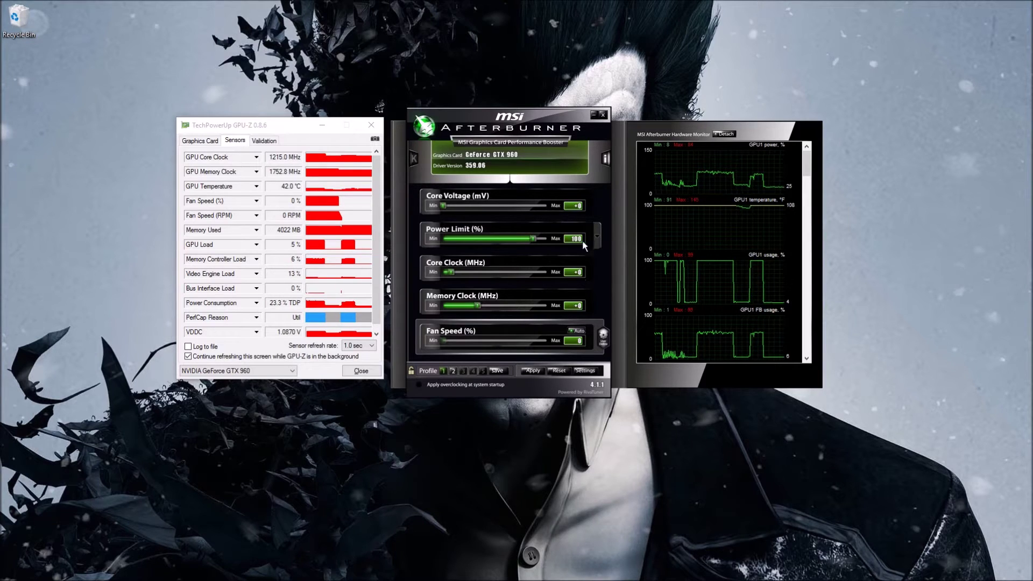
pyautogui.click(453, 371)
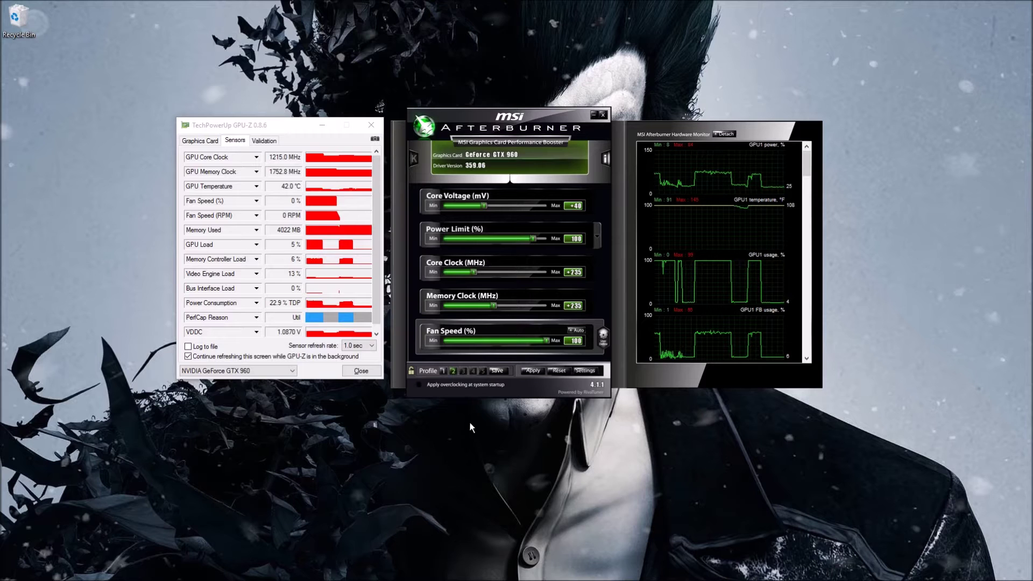
pyautogui.moveTo(538, 580)
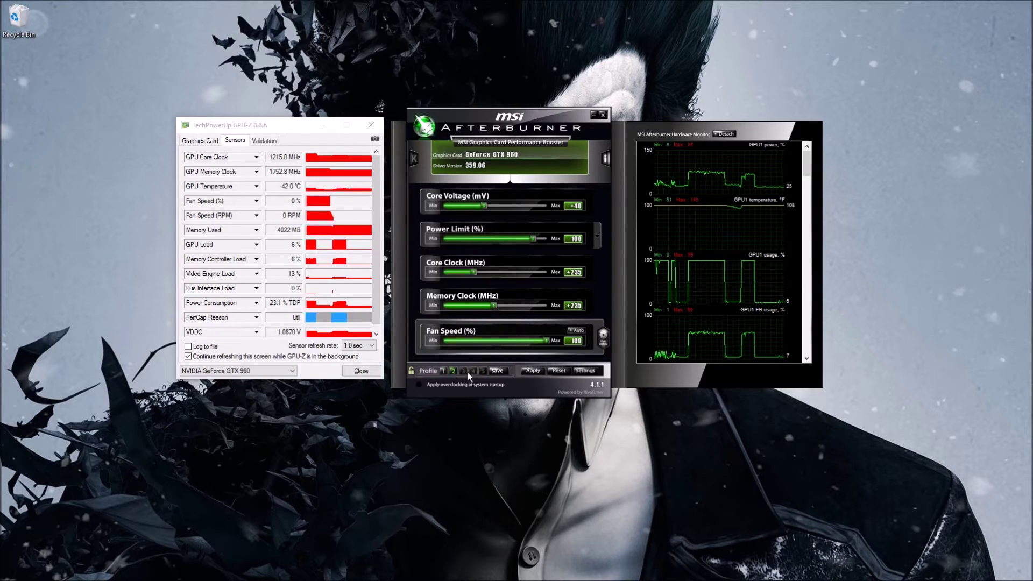
pyautogui.click(453, 372)
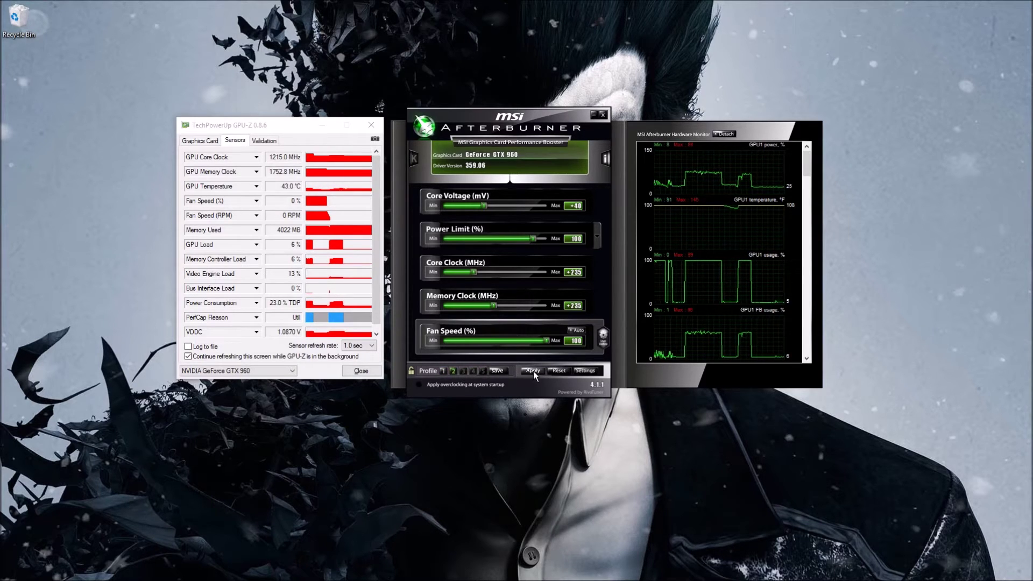
# Load stock profile 1 and apply it, returning all offsets to +0 and fan to auto
pyautogui.click(452, 371)
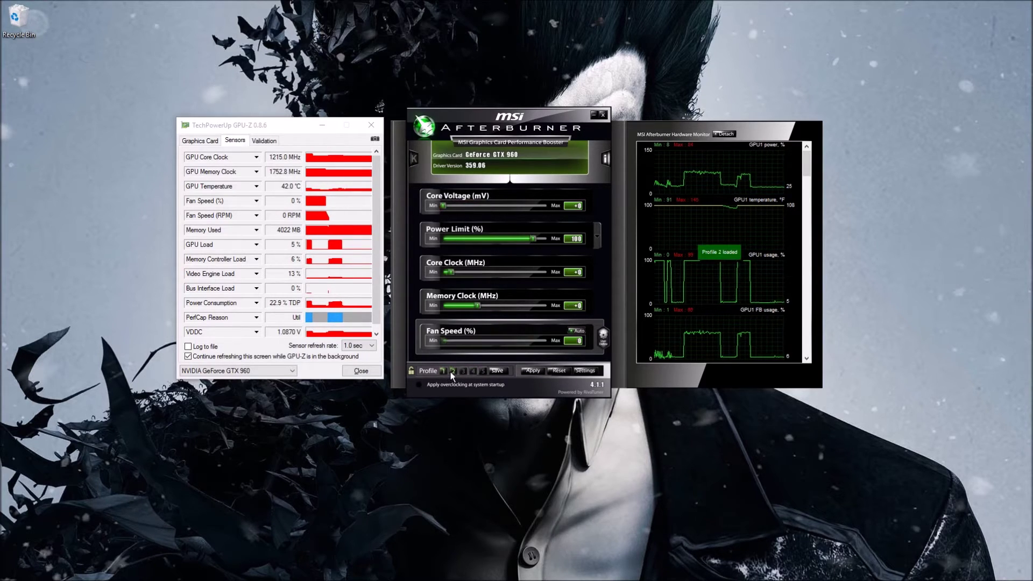
pyautogui.click(443, 371)
pyautogui.click(535, 371)
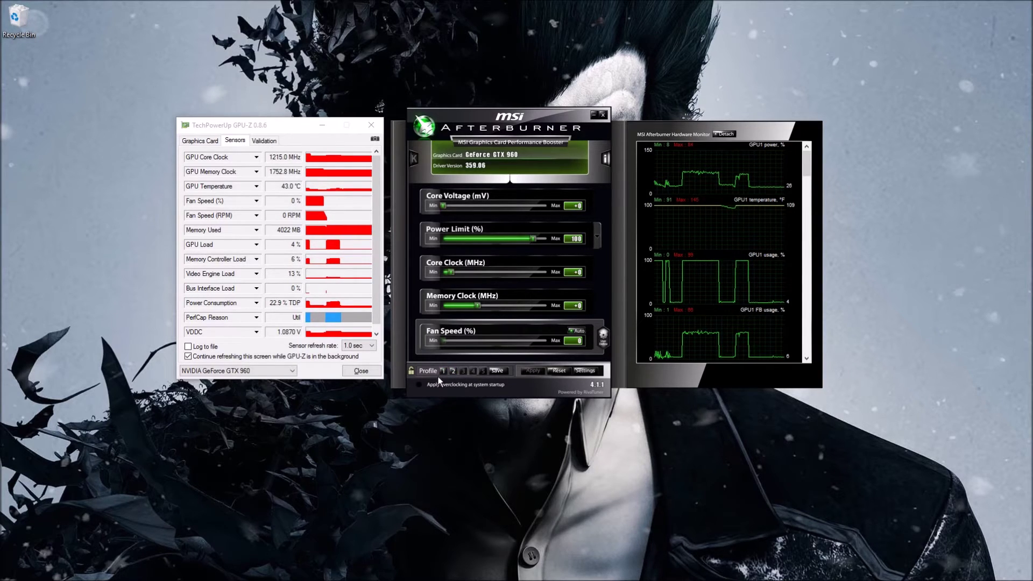
pyautogui.click(442, 372)
pyautogui.click(527, 371)
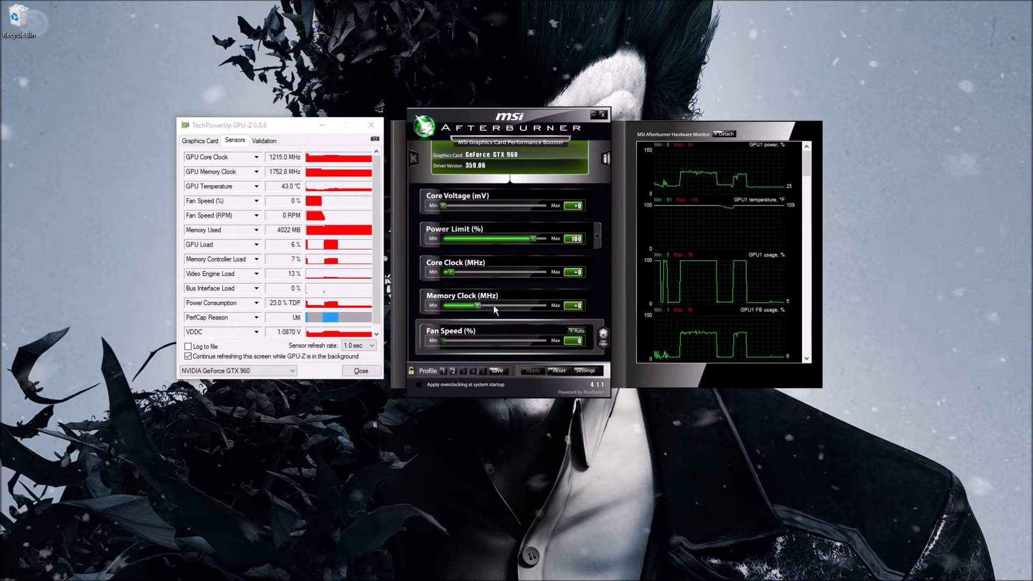
pyautogui.moveTo(513, 237)
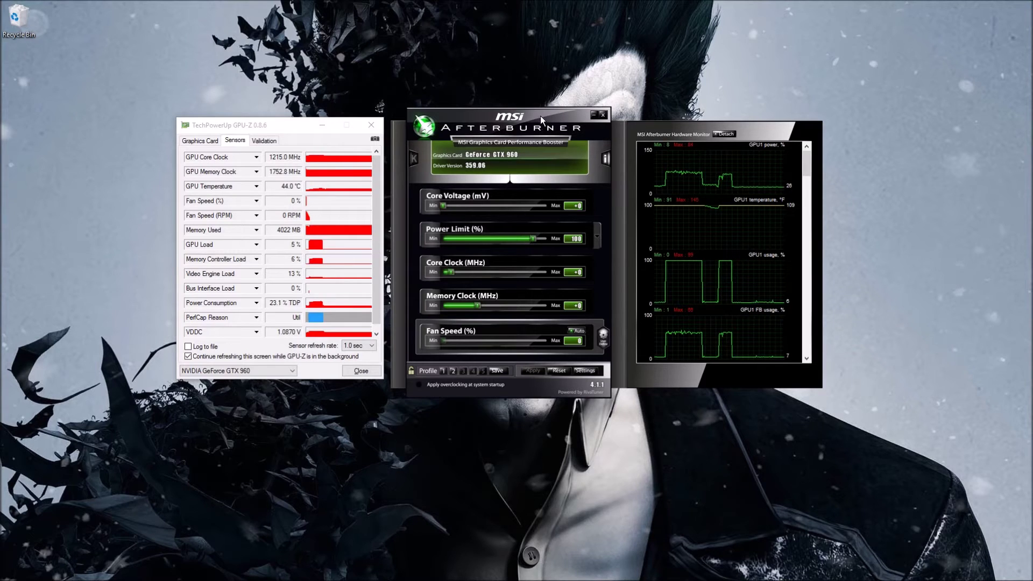
# Reposition the Afterburner and GPU-Z windows, then drag Core Voltage toward +32 mV unapplied
pyautogui.moveTo(540, 115)
pyautogui.mouseDown()
pyautogui.moveTo(519, 112)
pyautogui.moveTo(552, 105)
pyautogui.moveTo(560, 114)
pyautogui.moveTo(545, 115)
pyautogui.mouseUp()
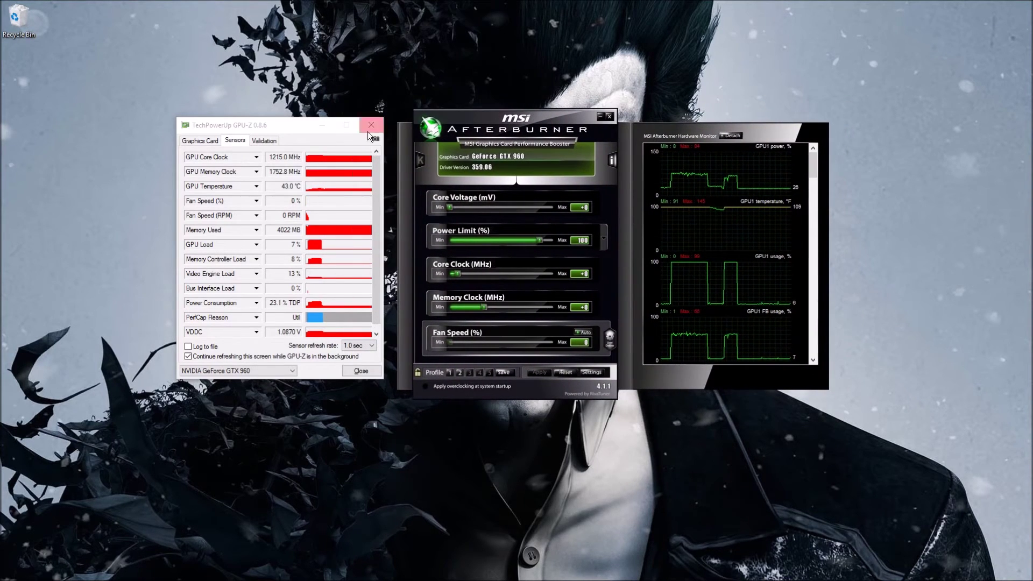
pyautogui.moveTo(284, 123)
pyautogui.mouseDown()
pyautogui.moveTo(296, 119)
pyautogui.moveTo(293, 128)
pyautogui.mouseUp()
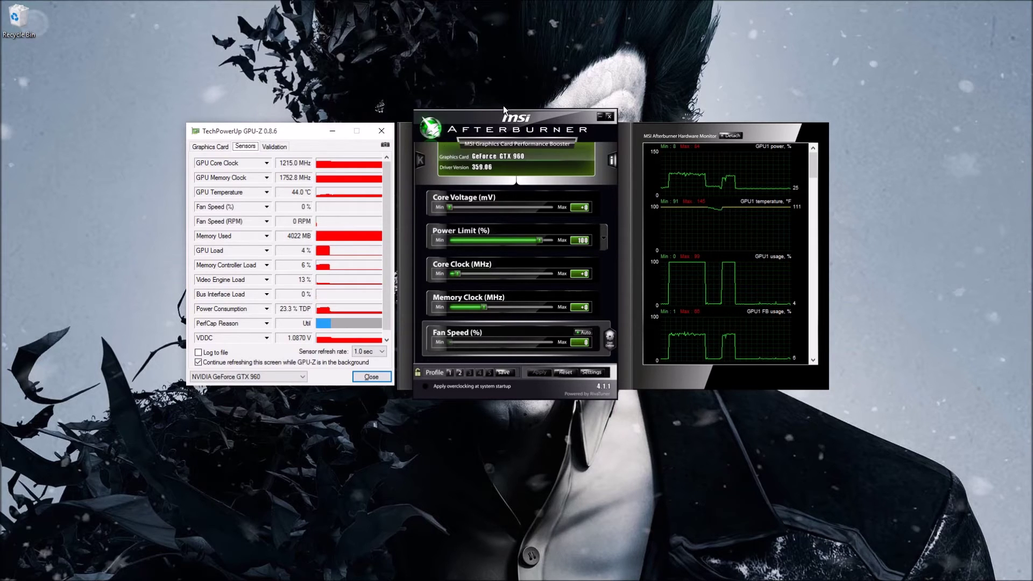
pyautogui.moveTo(494, 117); pyautogui.dragTo(496, 114)
pyautogui.click(292, 138)
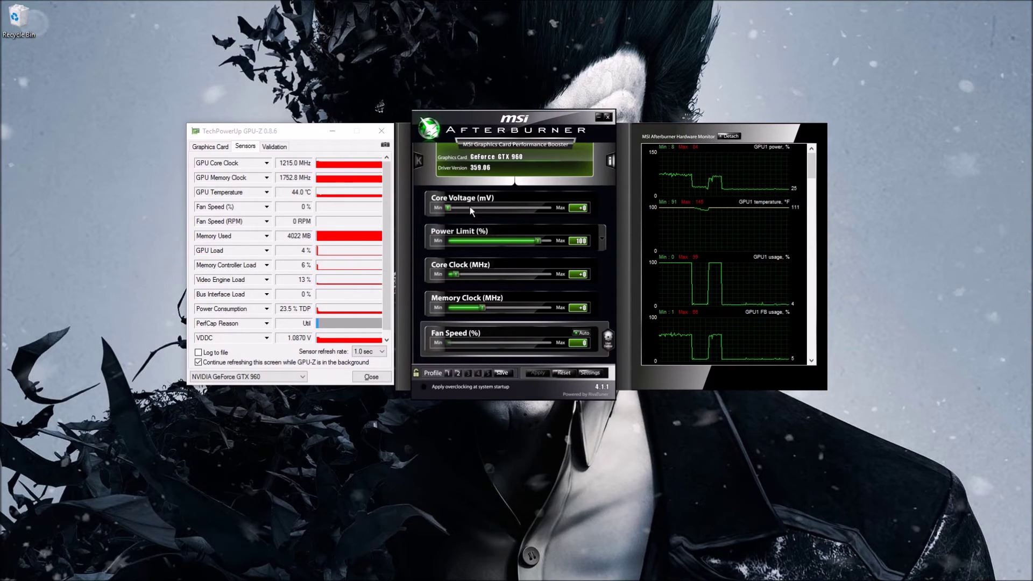
pyautogui.moveTo(450, 208)
pyautogui.mouseDown()
pyautogui.moveTo(513, 212)
pyautogui.moveTo(439, 213)
pyautogui.mouseUp()
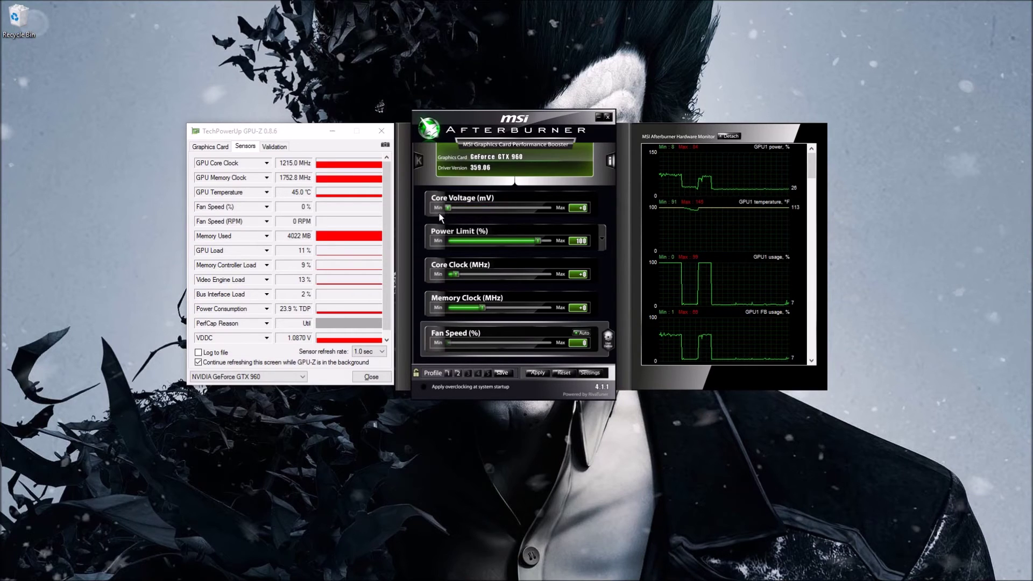